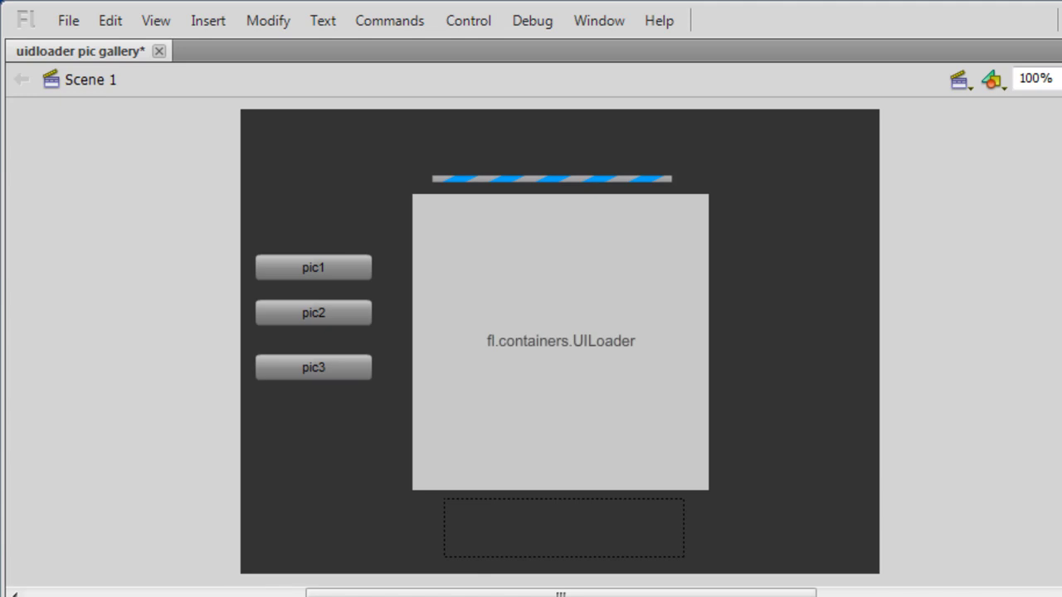
# Test the gallery movie in Flash Player with Simulate Download turned on
pyautogui.hotkey('ctrl', 'Return')
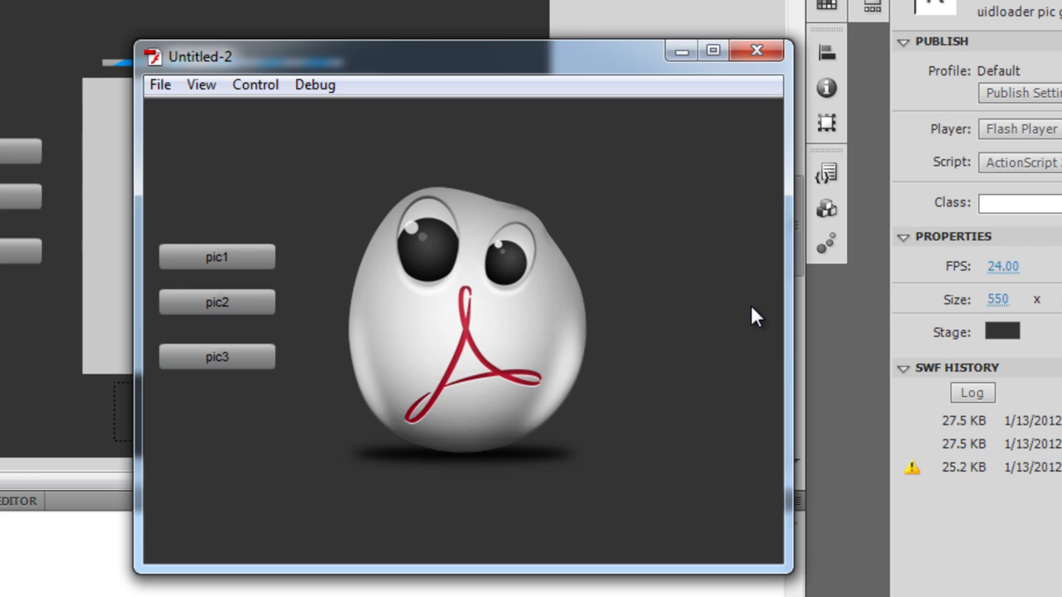
pyautogui.click(201, 86)
pyautogui.moveTo(265, 301)
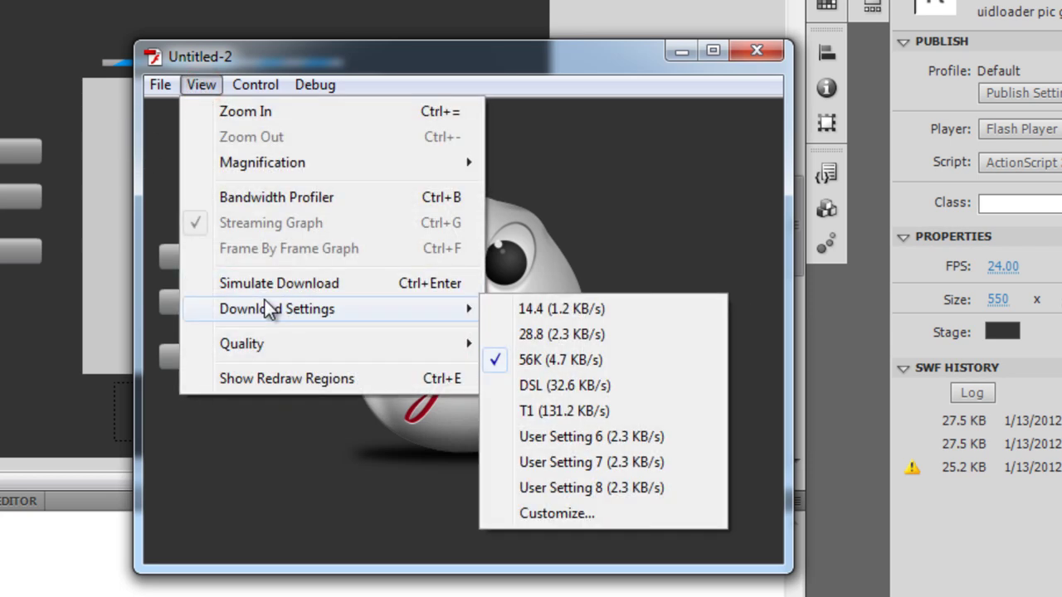
pyautogui.click(266, 285)
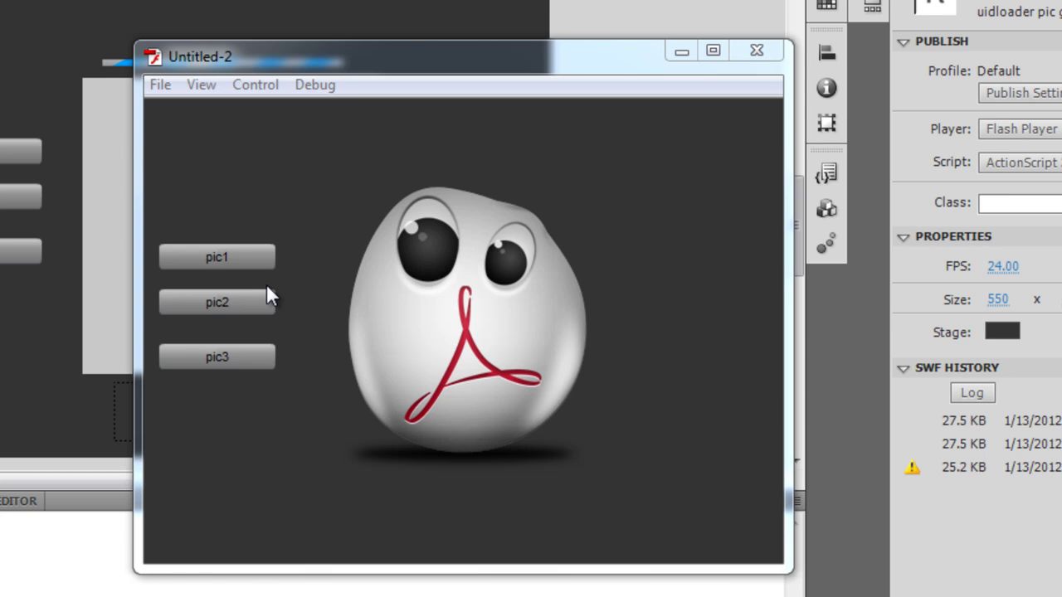
# Load pic2 and pic3 into the gallery, then close the test player
pyautogui.click(255, 303)
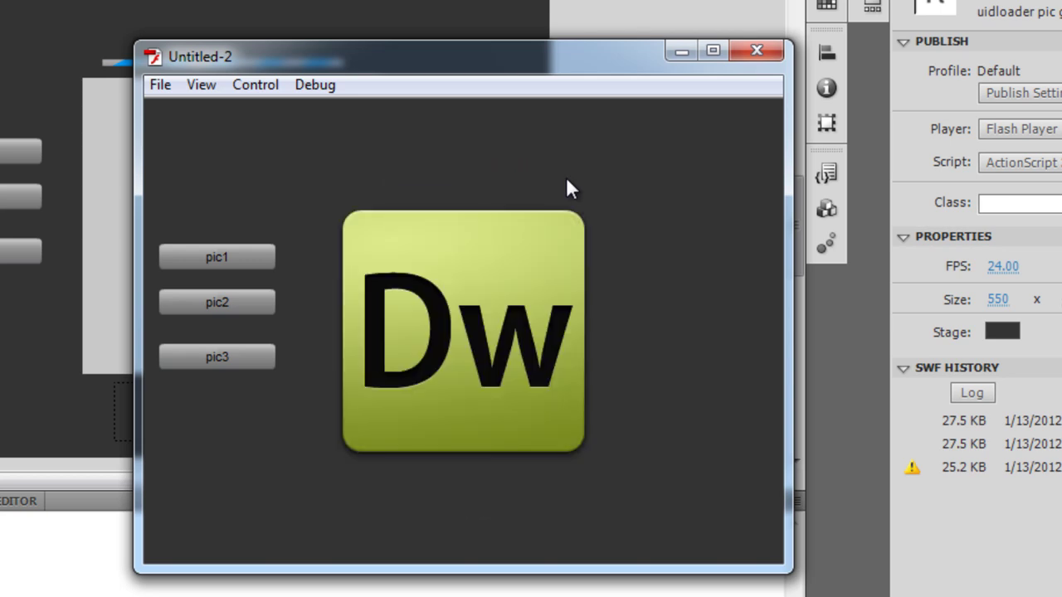
pyautogui.click(224, 357)
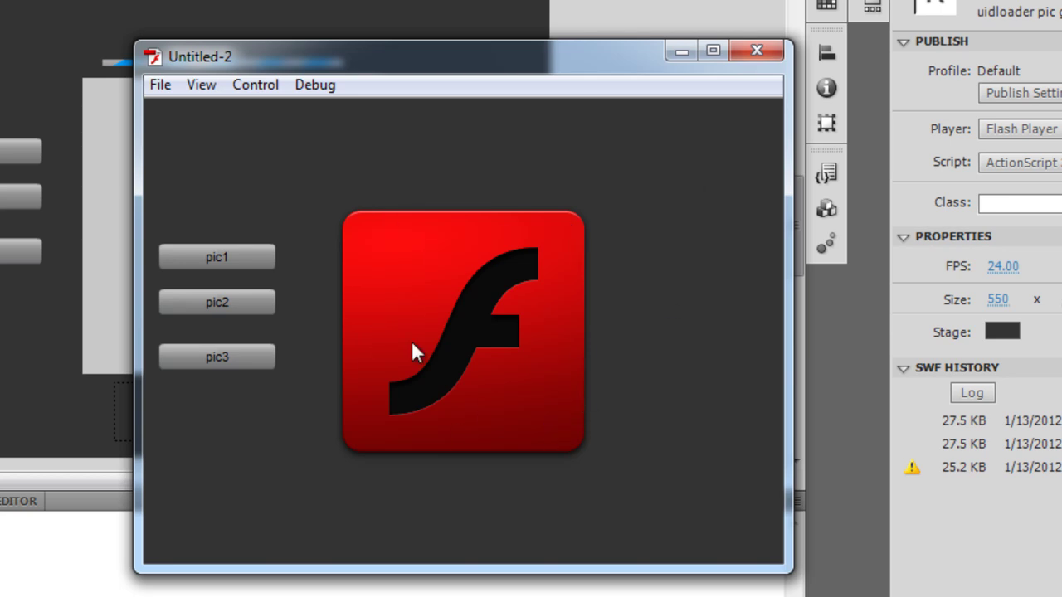
pyautogui.click(756, 51)
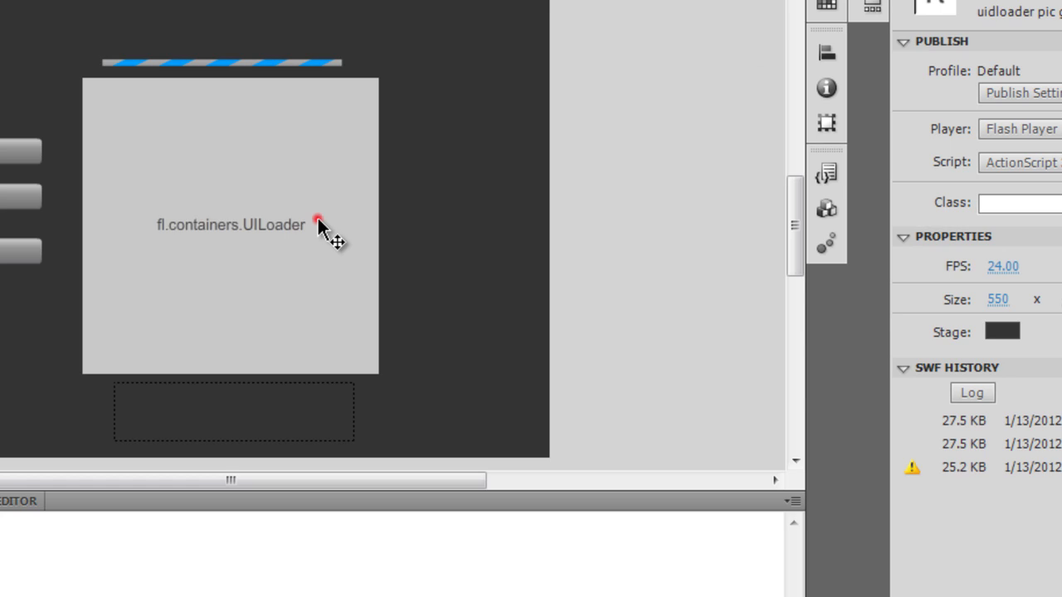
# Delete the content layer with its buttons, UILoader and progress bar, keeping only as3
pyautogui.click(318, 224)
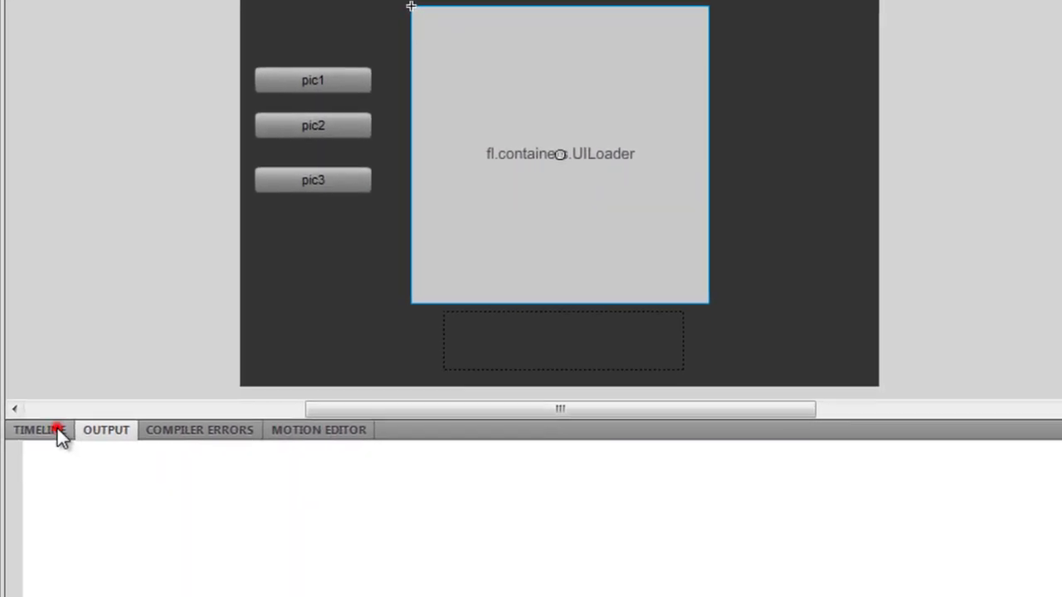
pyautogui.click(47, 583)
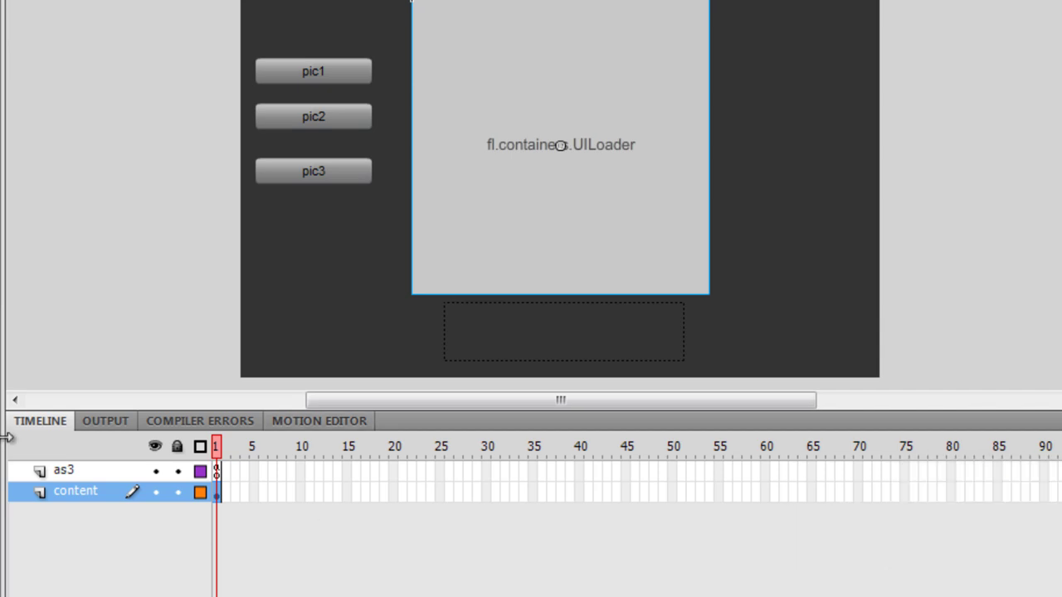
pyautogui.click(81, 472)
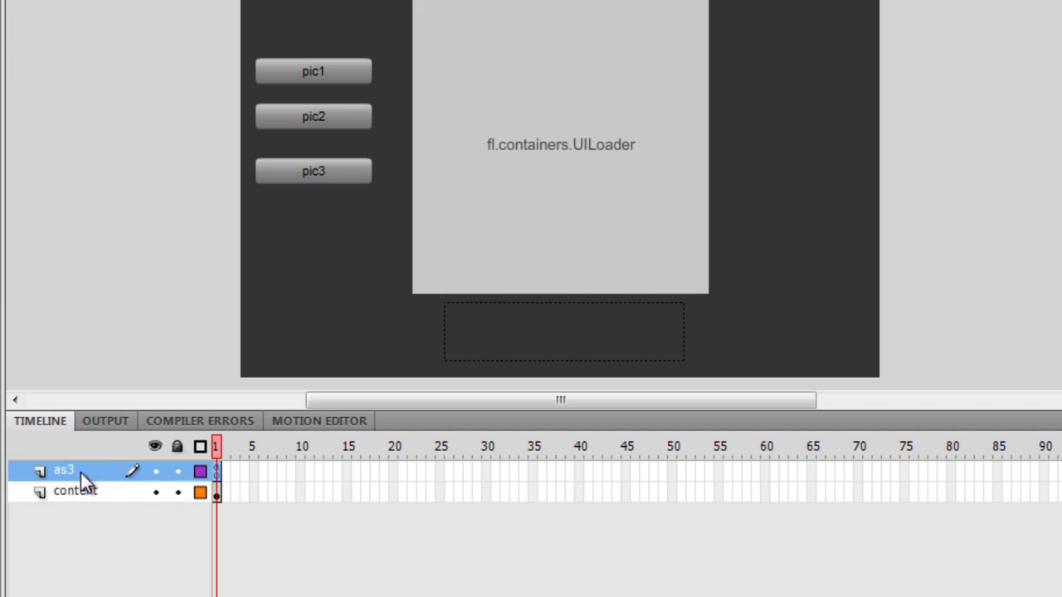
pyautogui.click(92, 490)
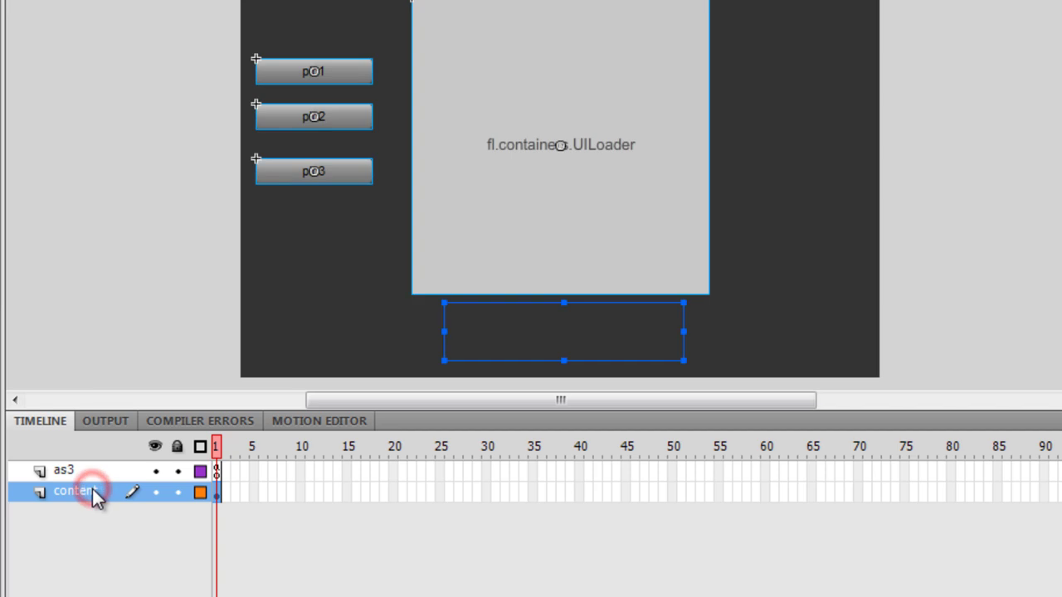
pyautogui.click(443, 231)
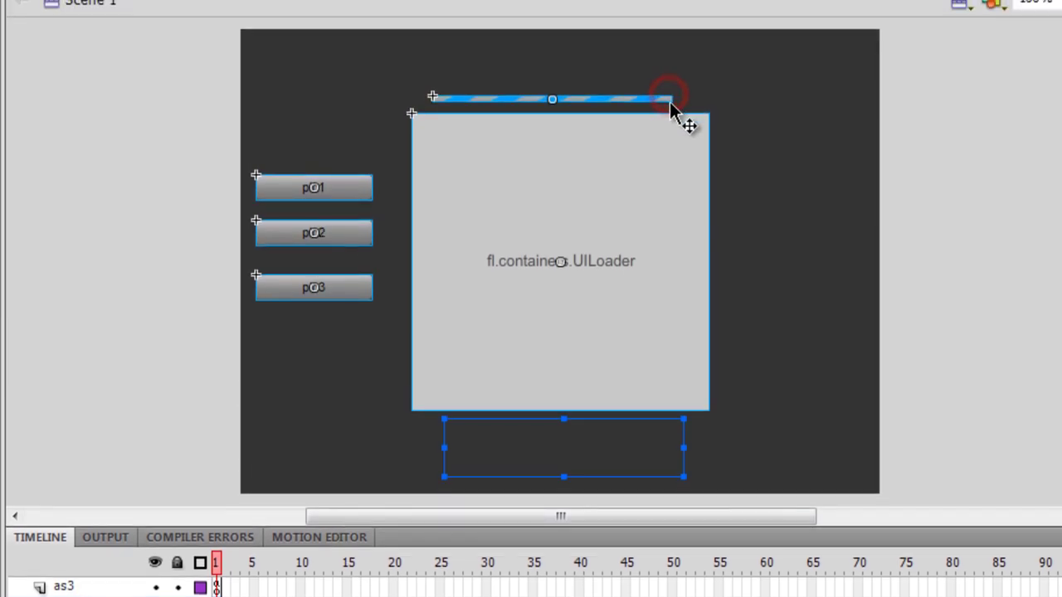
pyautogui.click(668, 49)
pyautogui.click(592, 437)
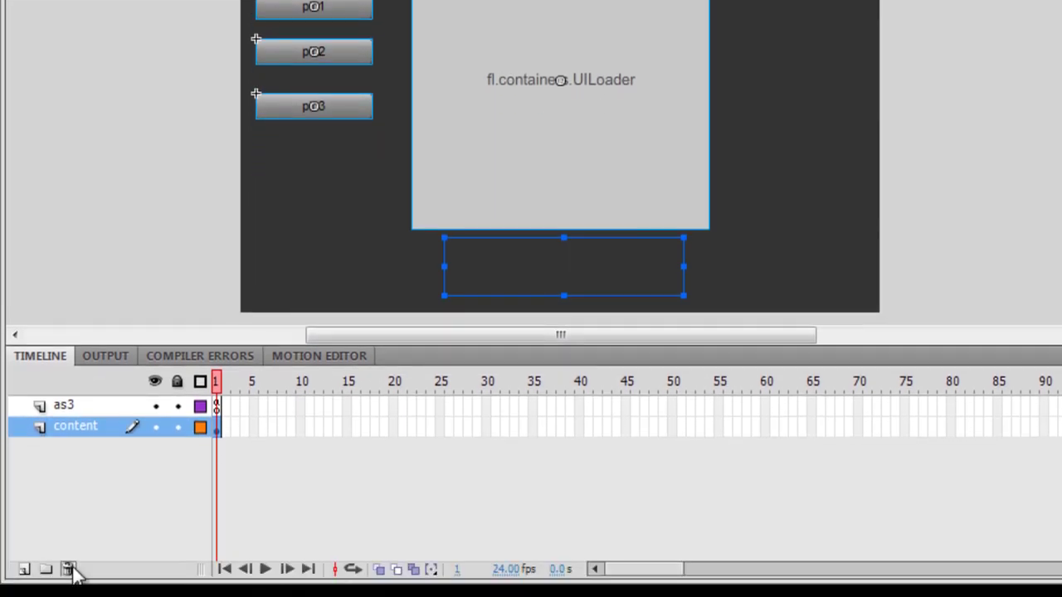
pyautogui.click(70, 570)
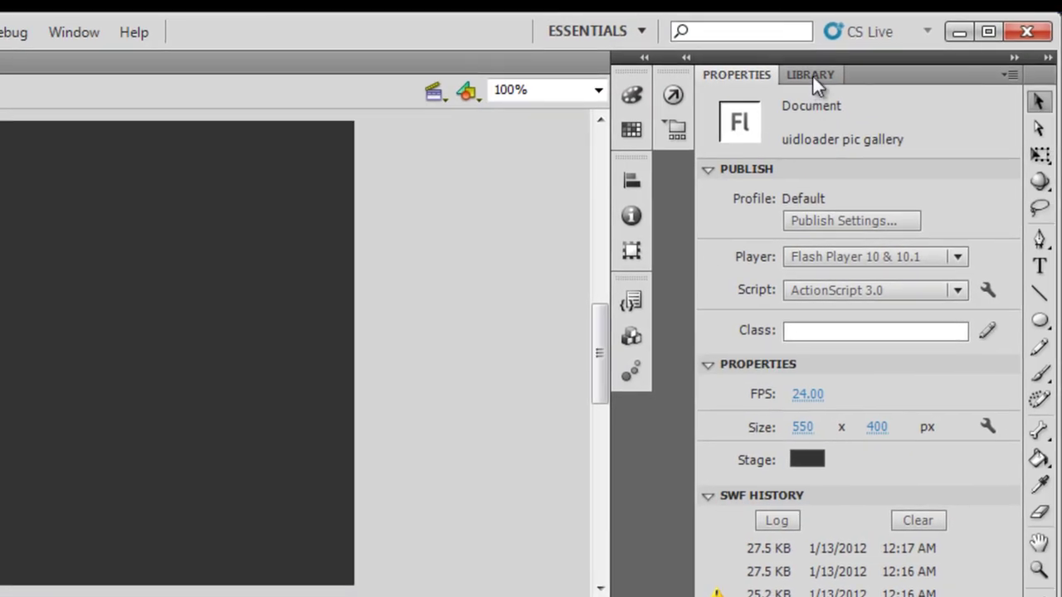
# Delete Button, Component Assets, Font 1, Font 2, ProgressBar and UILoader from the library
pyautogui.click(812, 75)
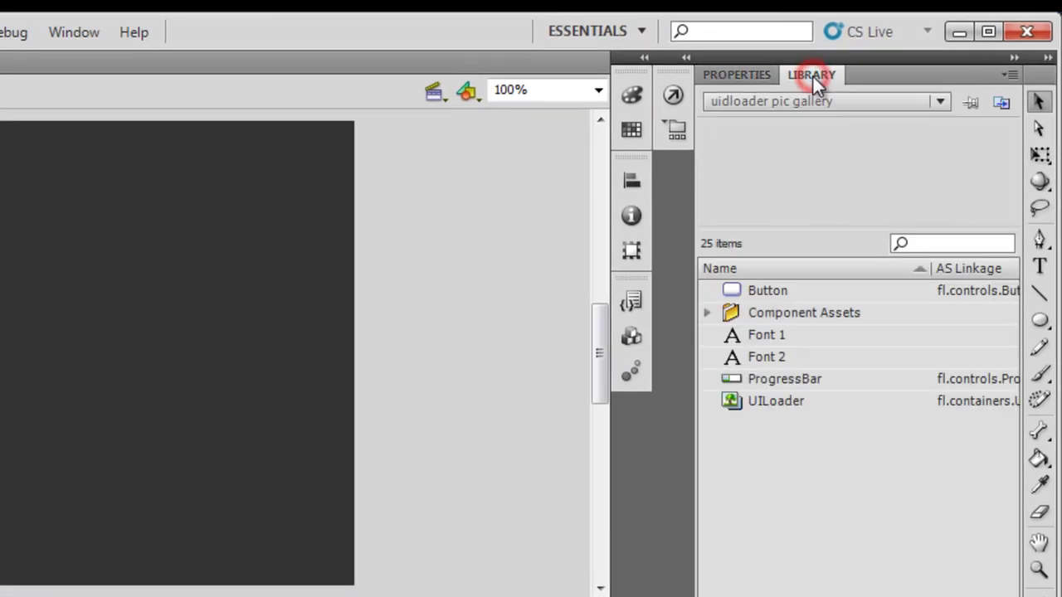
pyautogui.click(743, 289)
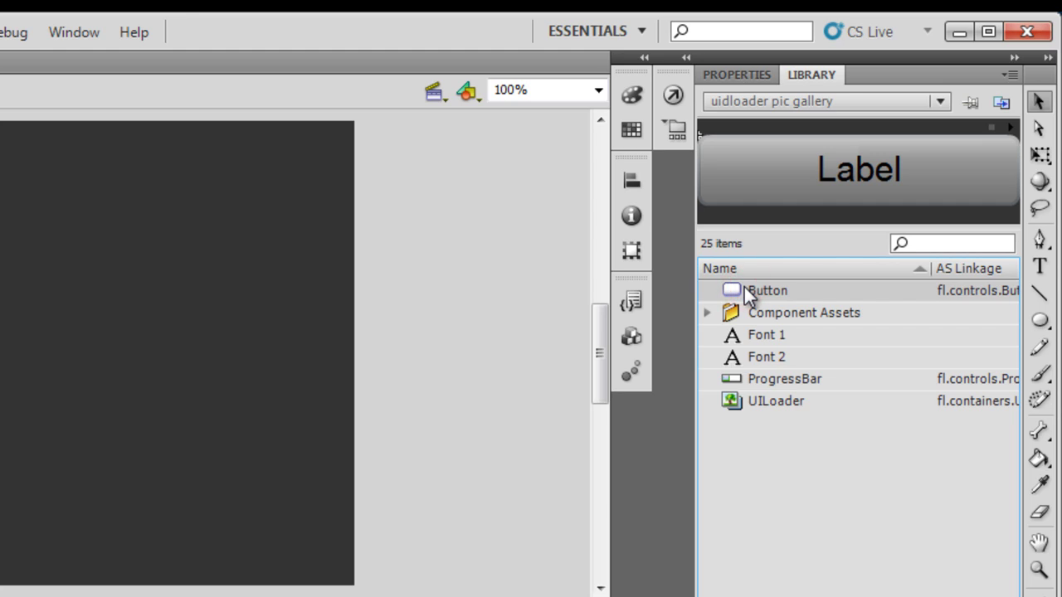
pyautogui.click(774, 313)
pyautogui.click(772, 333)
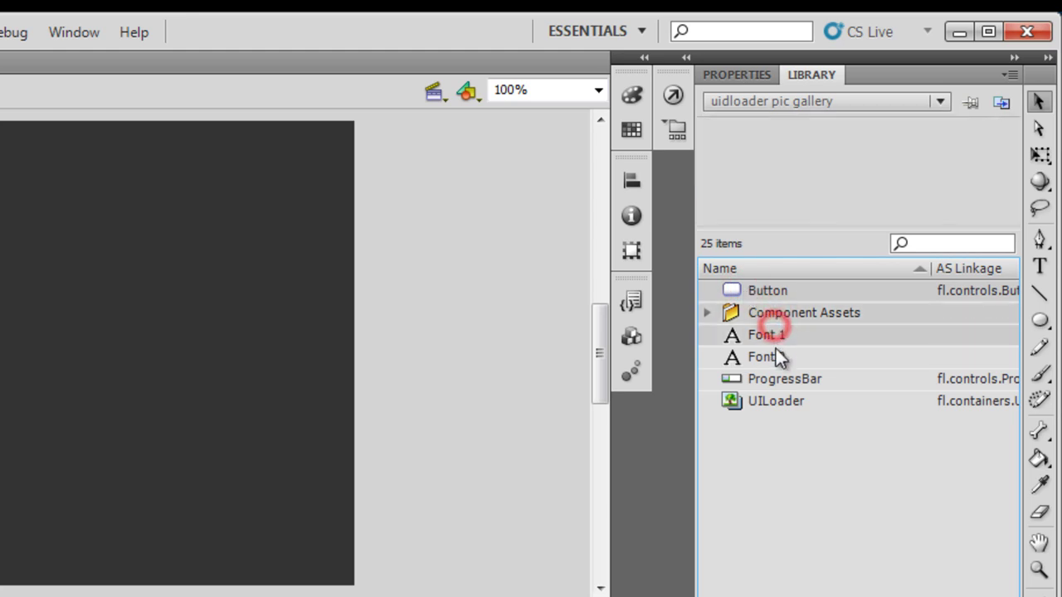
pyautogui.click(774, 354)
pyautogui.click(782, 378)
pyautogui.click(781, 402)
pyautogui.rightClick(781, 401)
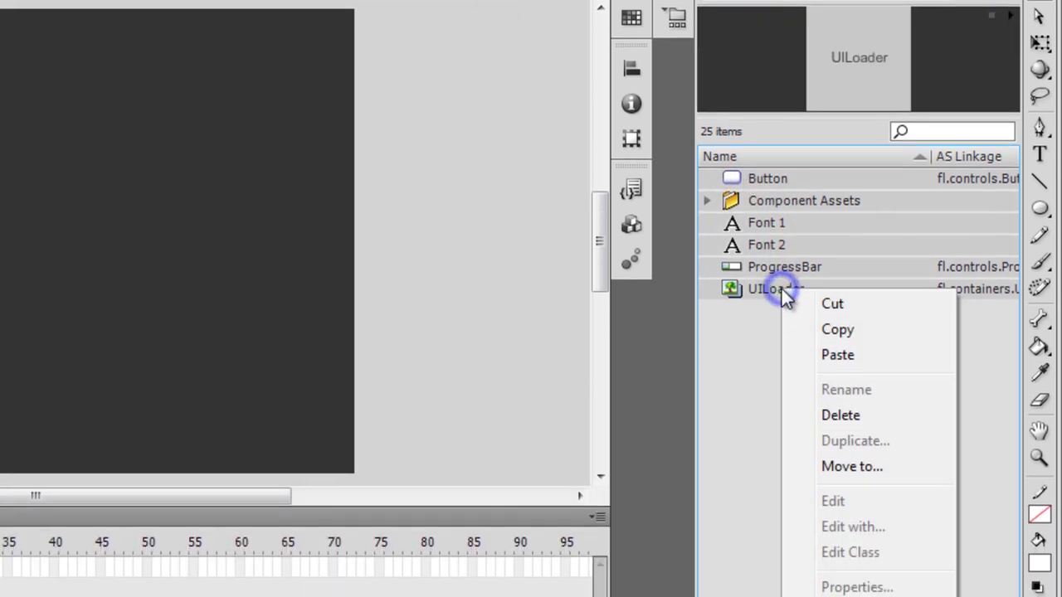
pyautogui.click(825, 428)
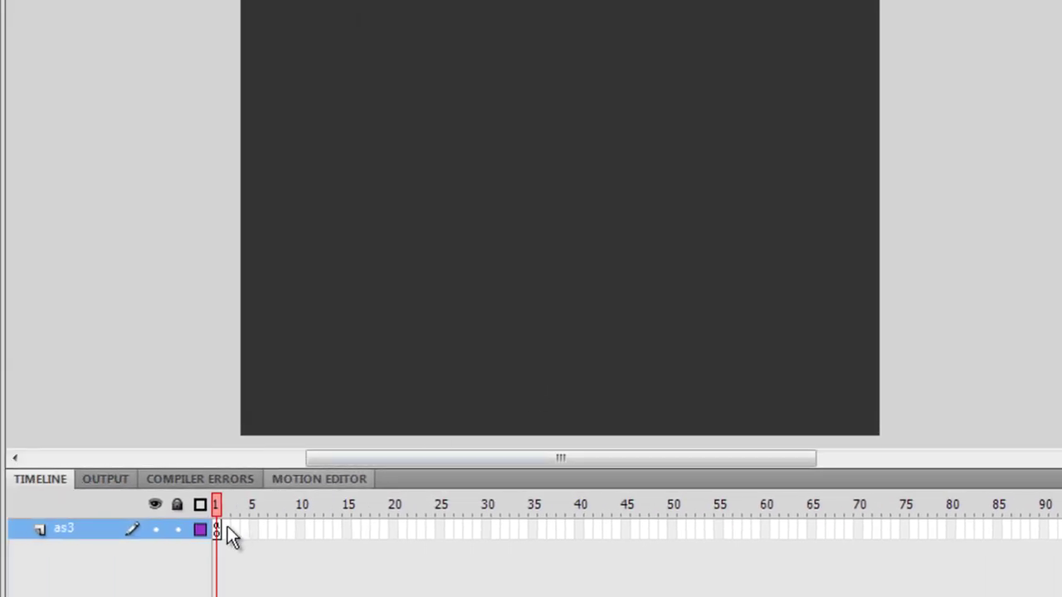
# Review the as3 layer's frame 1 ActionScript, close the Actions panel, and open the Window menu
pyautogui.rightClick(215, 529)
pyautogui.click(231, 514)
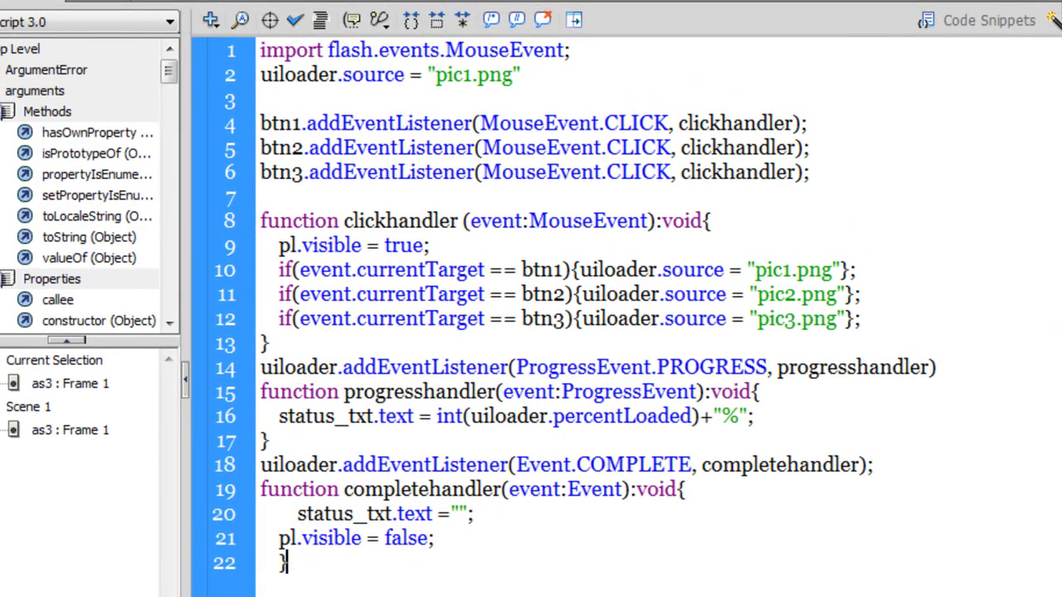
pyautogui.click(1057, 8)
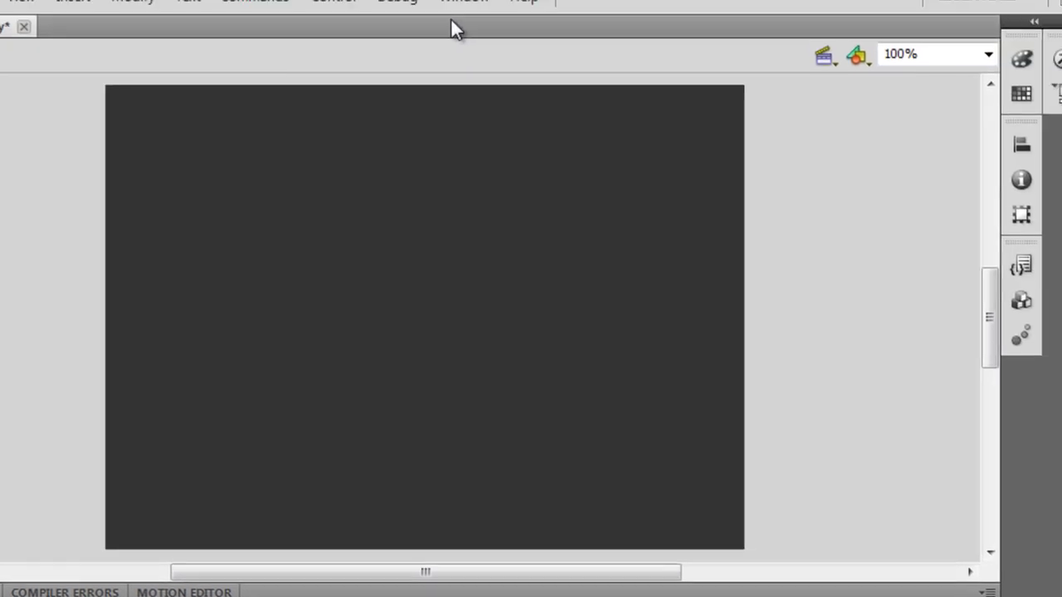
pyautogui.click(412, 34)
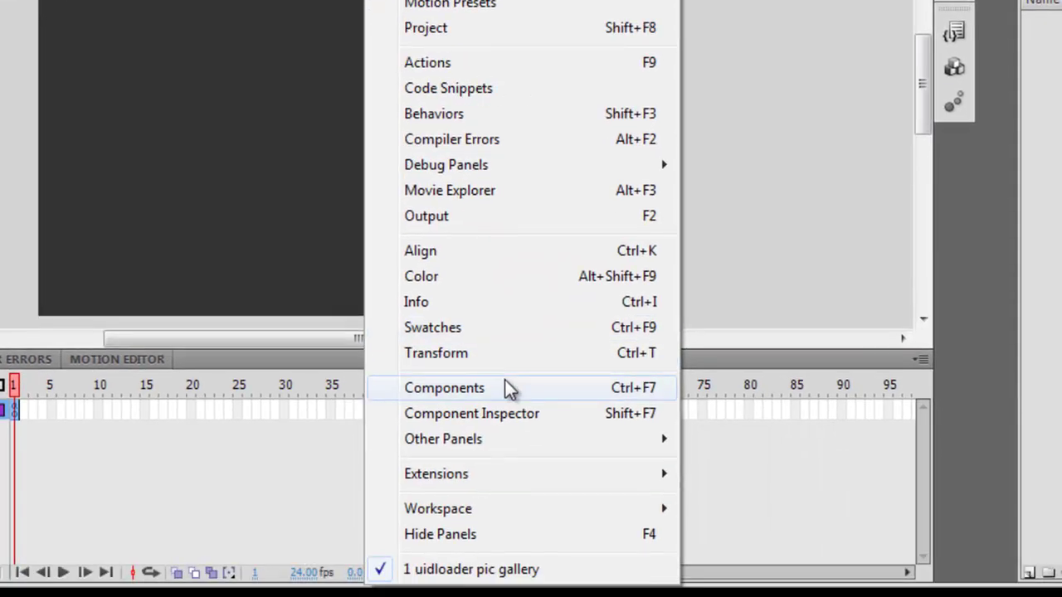
# Place a UILoader, three stacked Buttons at top left, and a ProgressBar near the top
pyautogui.click(504, 385)
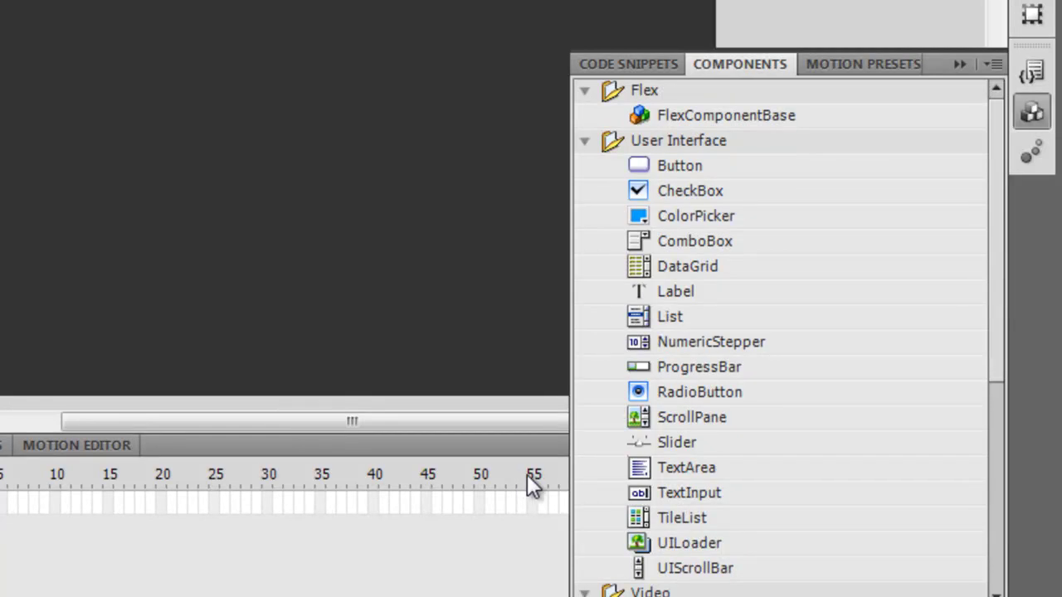
pyautogui.moveTo(692, 540); pyautogui.dragTo(320, 138)
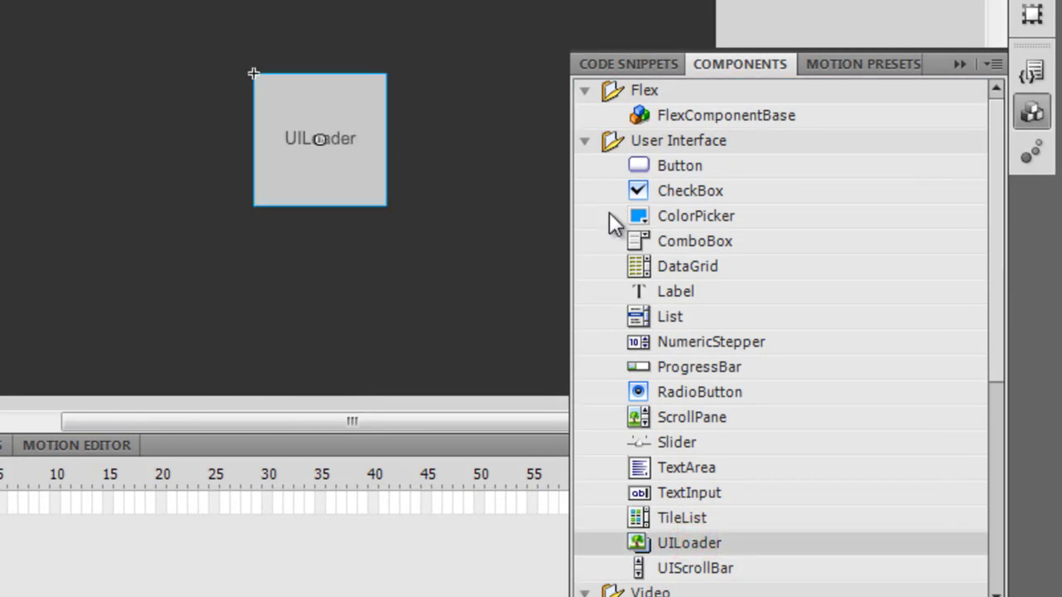
pyautogui.moveTo(639, 166); pyautogui.dragTo(107, 27)
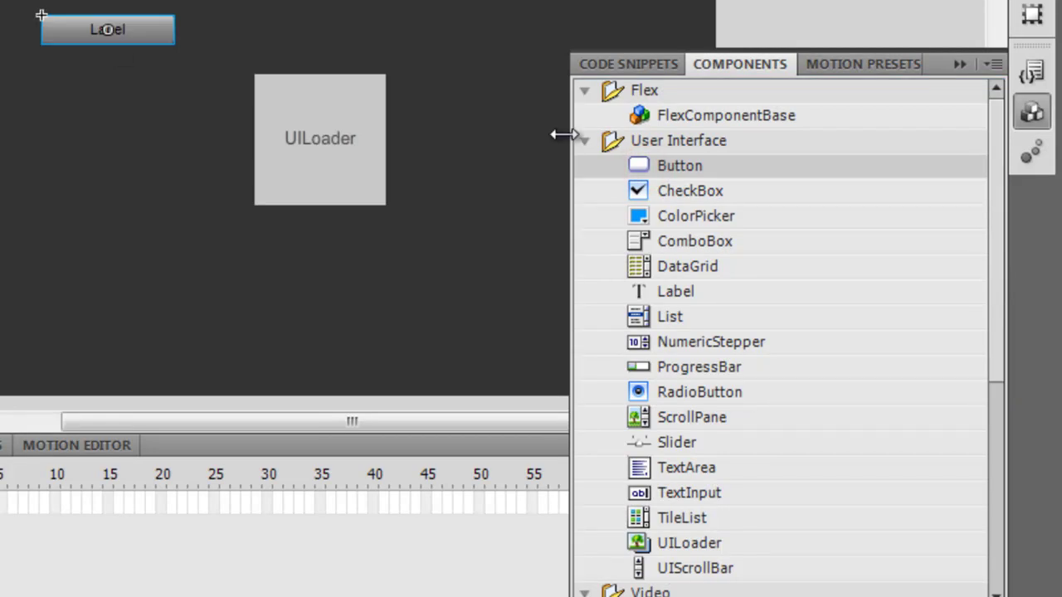
pyautogui.moveTo(648, 163); pyautogui.dragTo(111, 95)
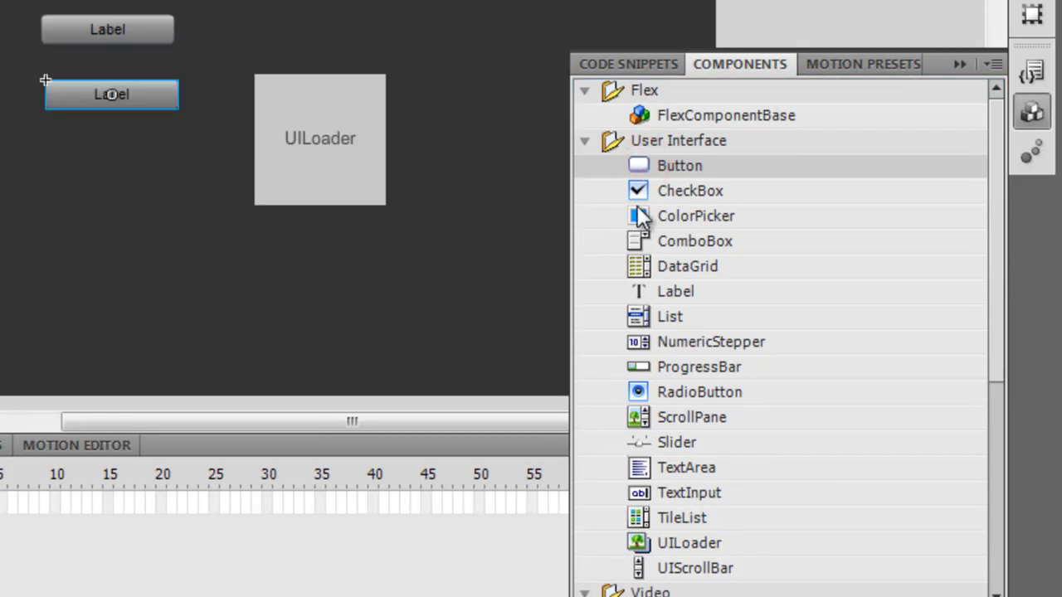
pyautogui.moveTo(651, 165); pyautogui.dragTo(93, 165)
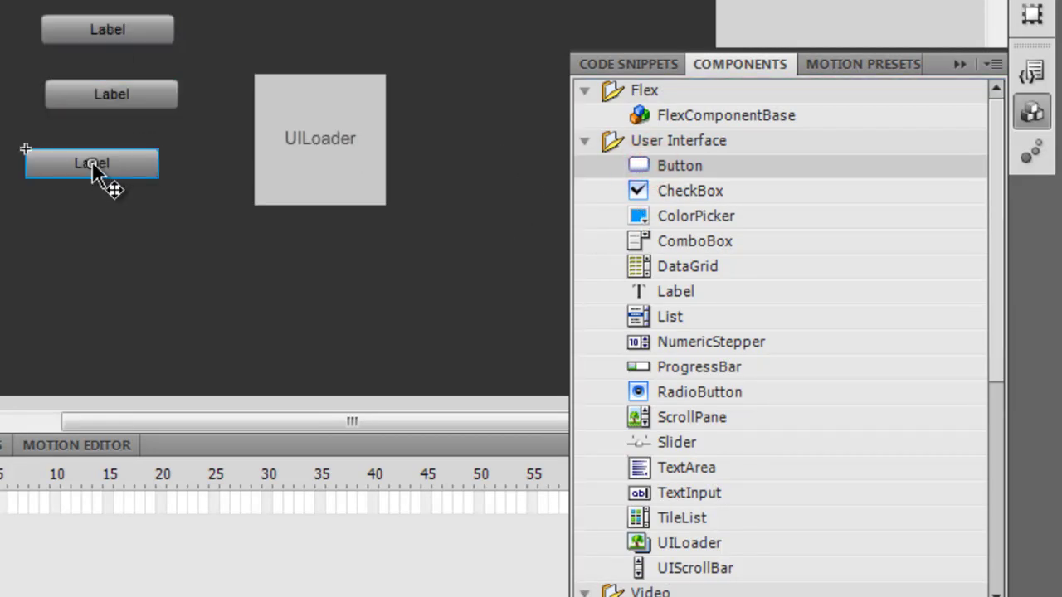
pyautogui.click(631, 366)
pyautogui.moveTo(628, 366); pyautogui.dragTo(287, 0)
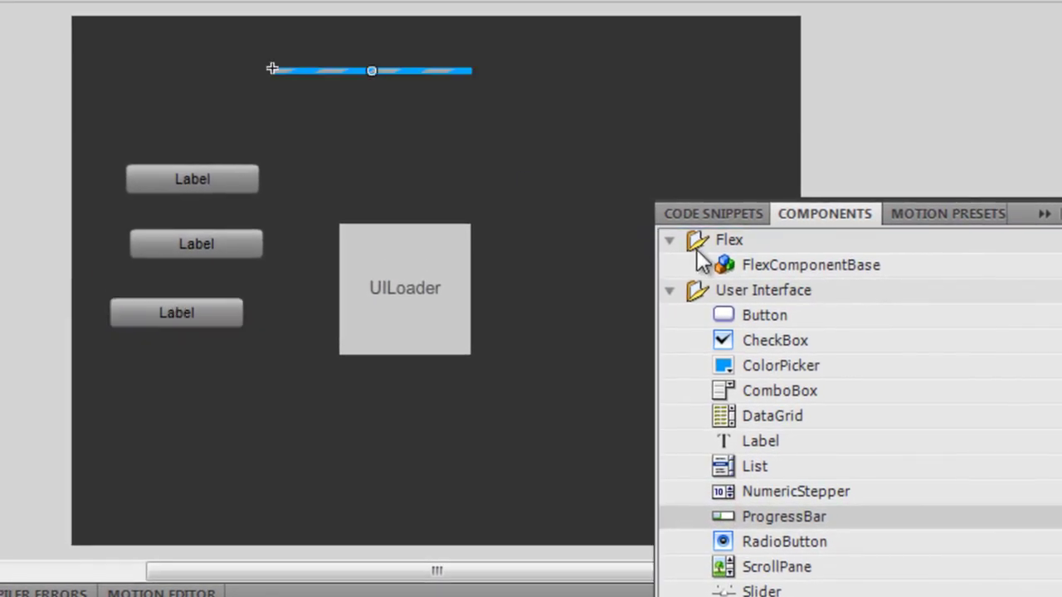
# Set the UILoader's width to 256 in the Properties panel, making it 256 by 256
pyautogui.click(1043, 215)
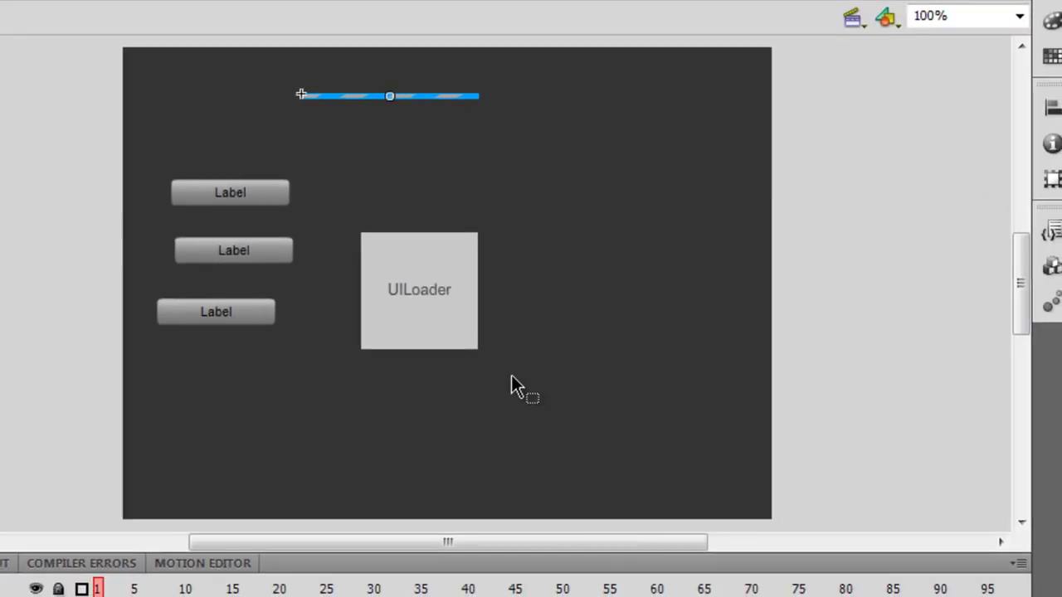
pyautogui.click(409, 282)
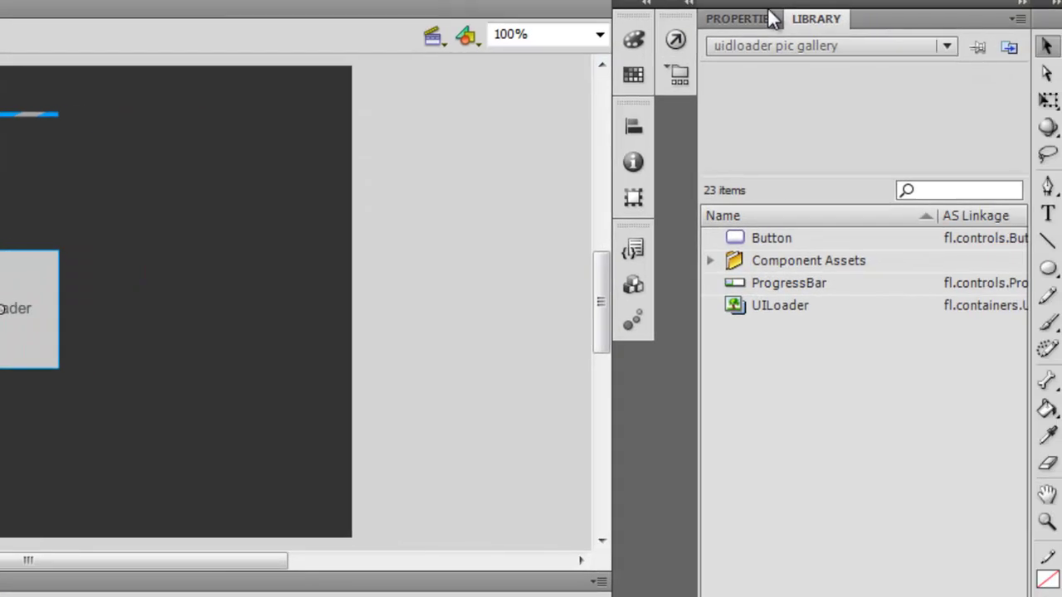
pyautogui.click(751, 24)
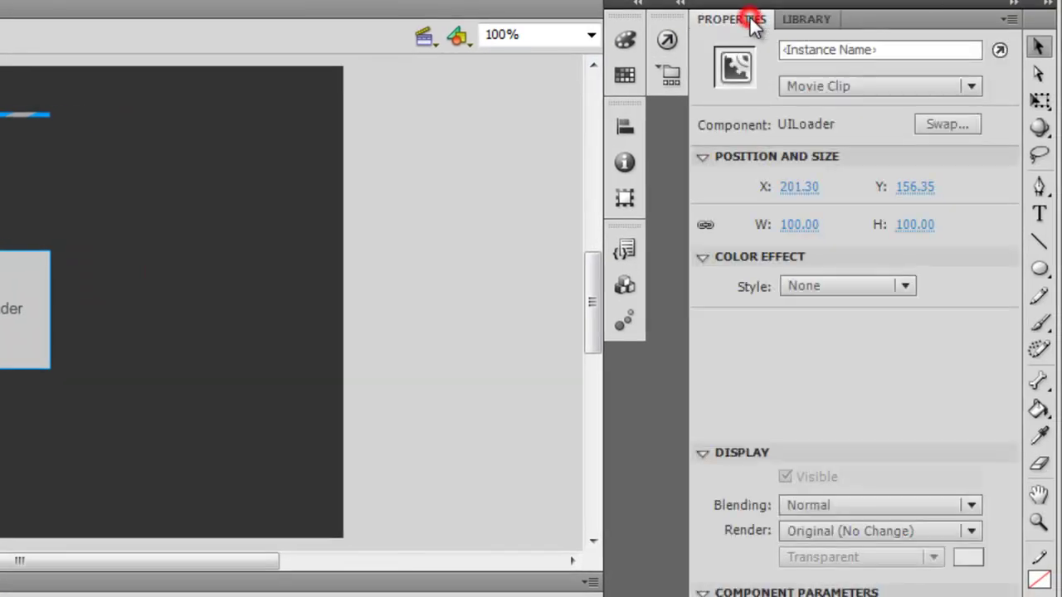
pyautogui.click(797, 224)
pyautogui.write('256')
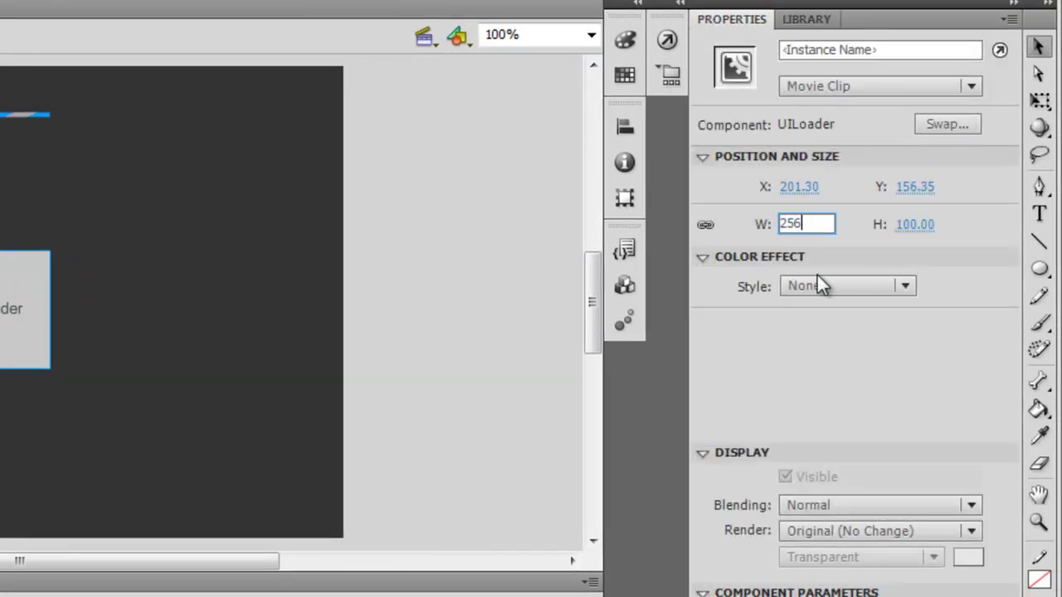
pyautogui.press('Return')
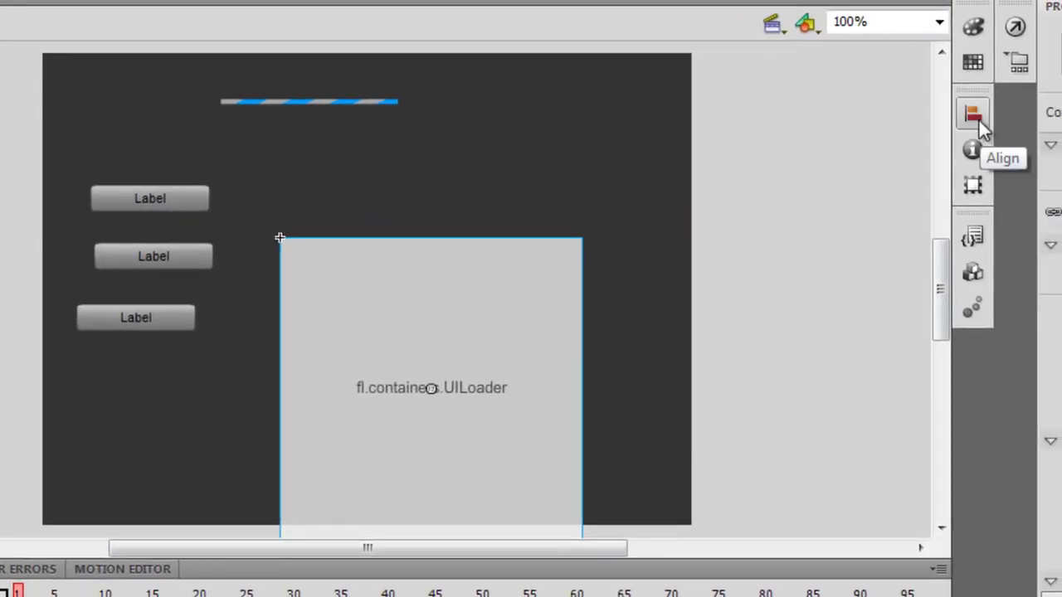
# Centre the UILoader horizontally and vertically on the stage with Align to stage on
pyautogui.click(973, 115)
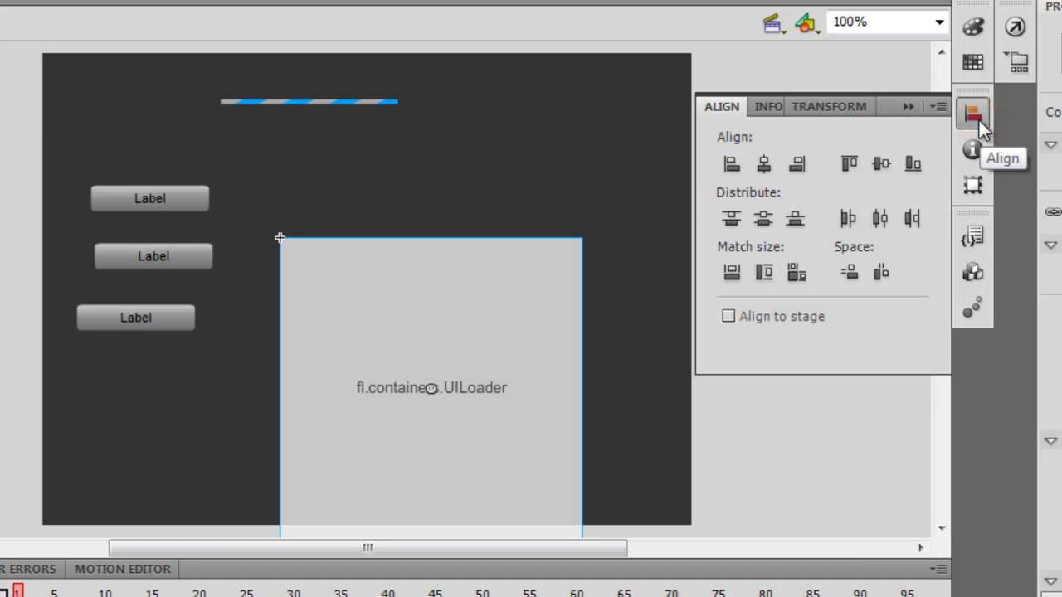
pyautogui.click(772, 169)
pyautogui.click(775, 212)
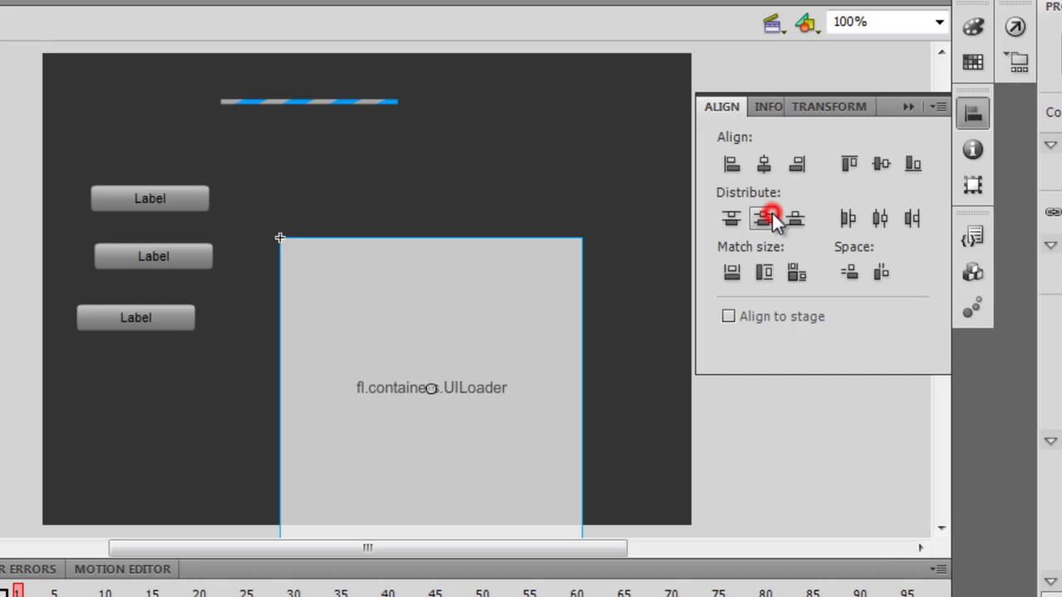
pyautogui.click(728, 316)
pyautogui.click(765, 165)
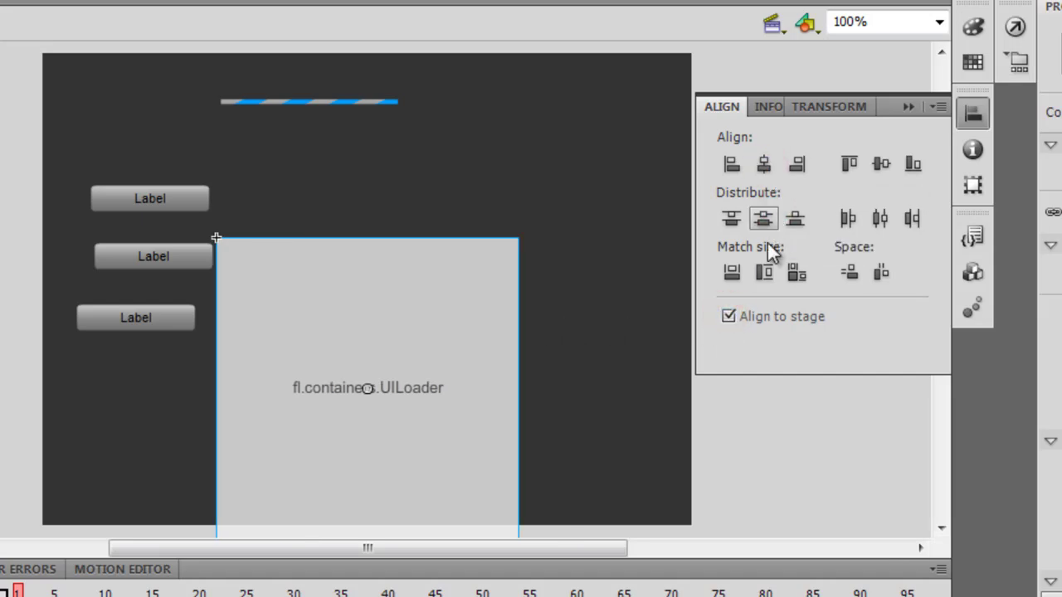
pyautogui.click(764, 219)
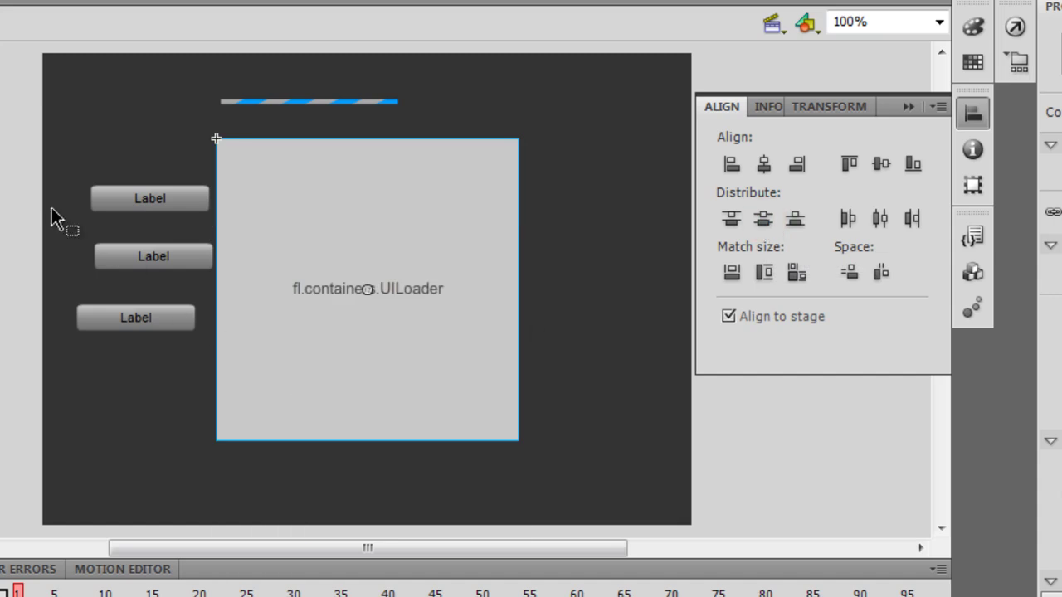
# Left-align the three Label buttons and space them evenly vertically with Align to stage off
pyautogui.moveTo(55, 159); pyautogui.dragTo(129, 351)
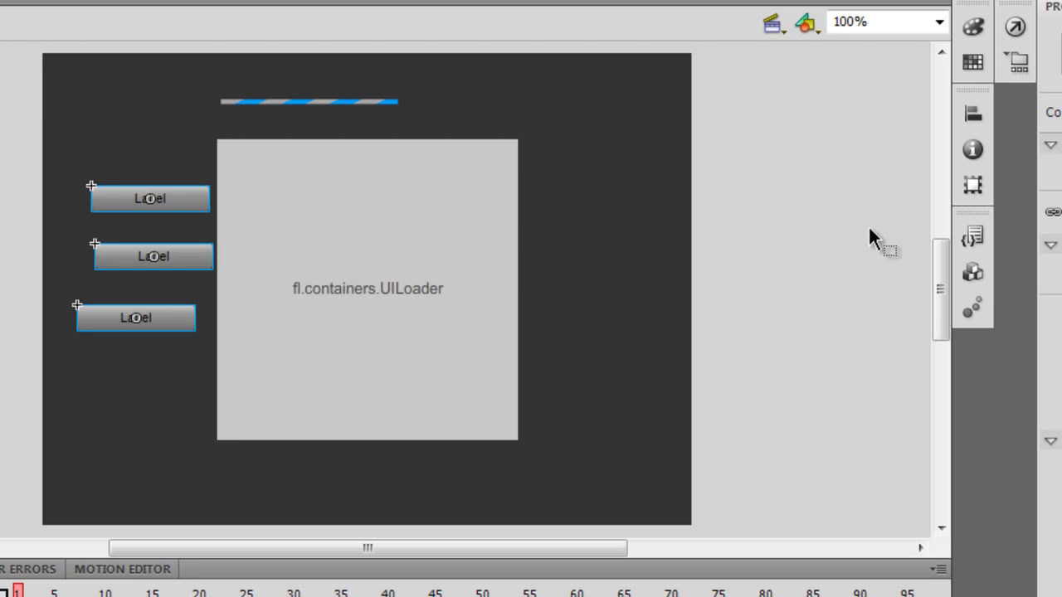
pyautogui.click(972, 114)
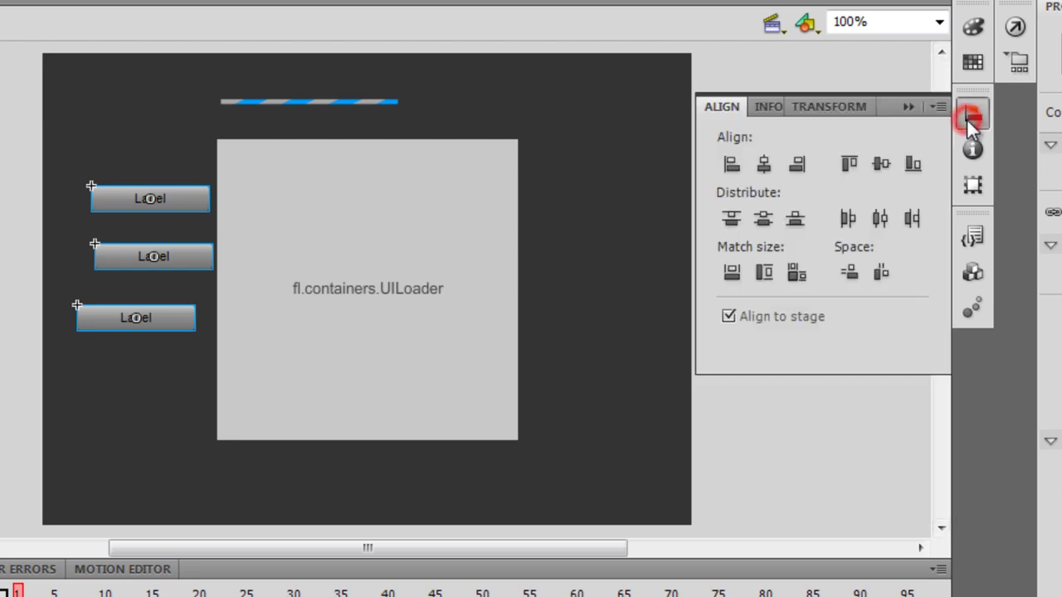
pyautogui.click(731, 163)
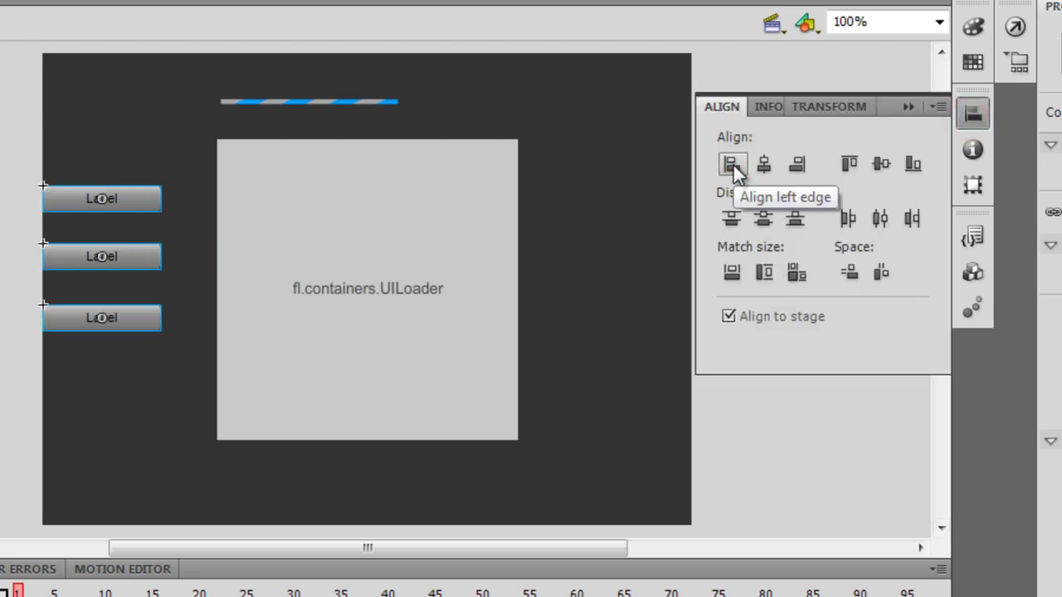
pyautogui.press('Right')
pyautogui.press('Right')
pyautogui.press('Right')
pyautogui.press('Right')
pyautogui.press('Right')
pyautogui.press('Right')
pyautogui.press('Right')
pyautogui.press('Right')
pyautogui.press('Right')
pyautogui.press('Right')
pyautogui.press('Right')
pyautogui.press('Right')
pyautogui.press('Right')
pyautogui.press('Right')
pyautogui.press('Right')
pyautogui.press('Right')
pyautogui.press('Right')
pyautogui.press('Right')
pyautogui.press('Right')
pyautogui.press('Right')
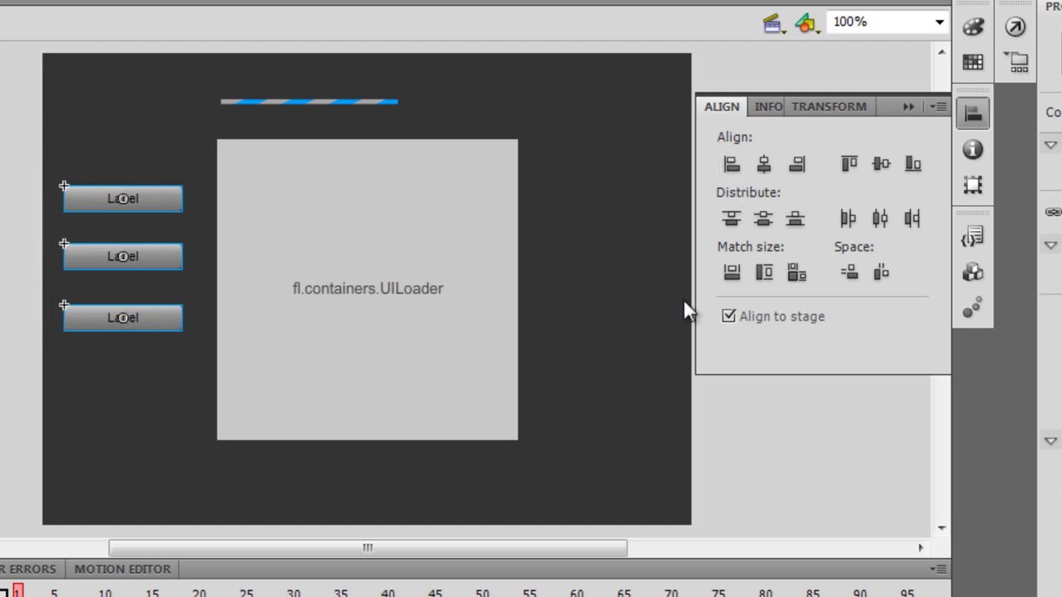
pyautogui.click(852, 277)
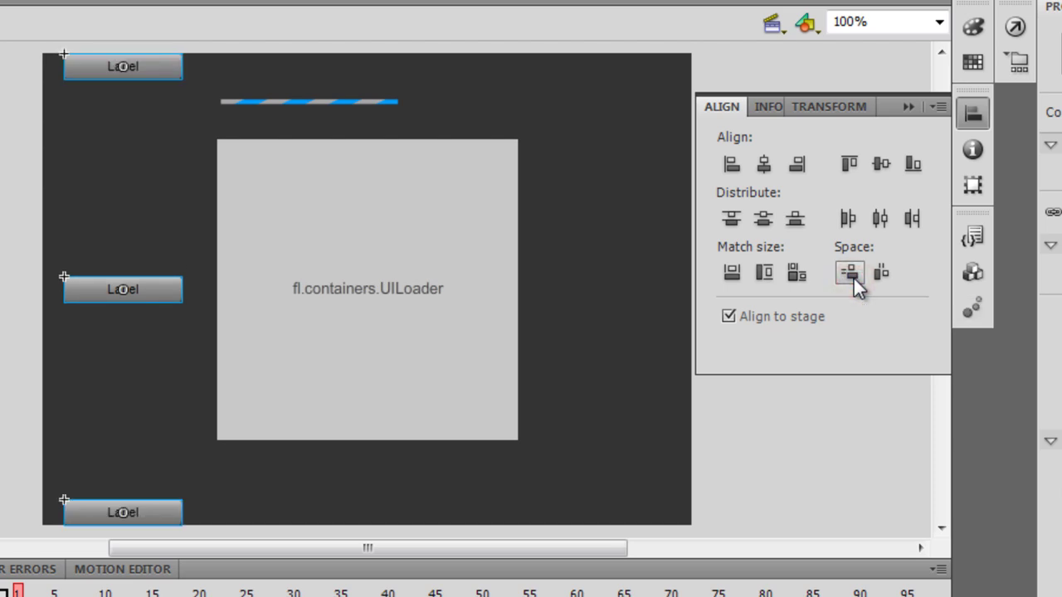
pyautogui.hotkey('ctrl', 'z')
pyautogui.click(728, 317)
pyautogui.click(850, 272)
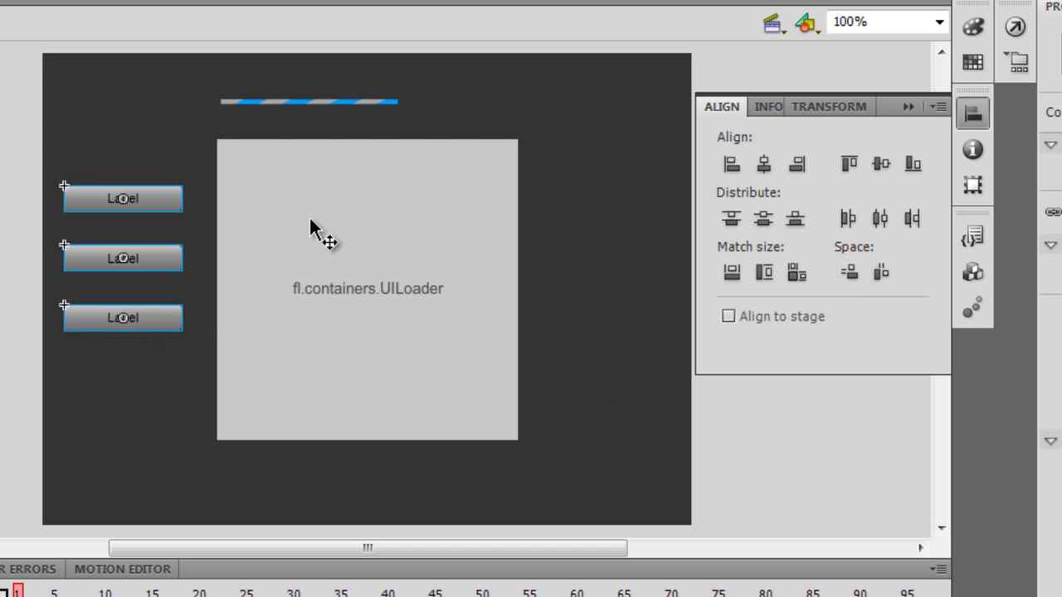
pyautogui.click(325, 103)
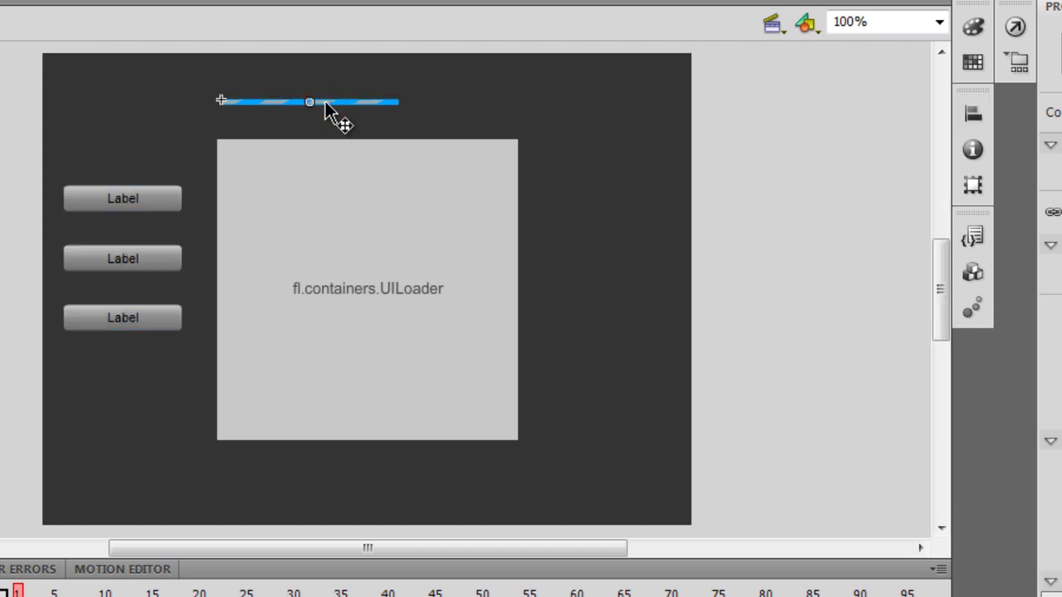
# Centre the progress bar above the UILoader, then nudge both up two steps together
pyautogui.moveTo(326, 103); pyautogui.dragTo(391, 122)
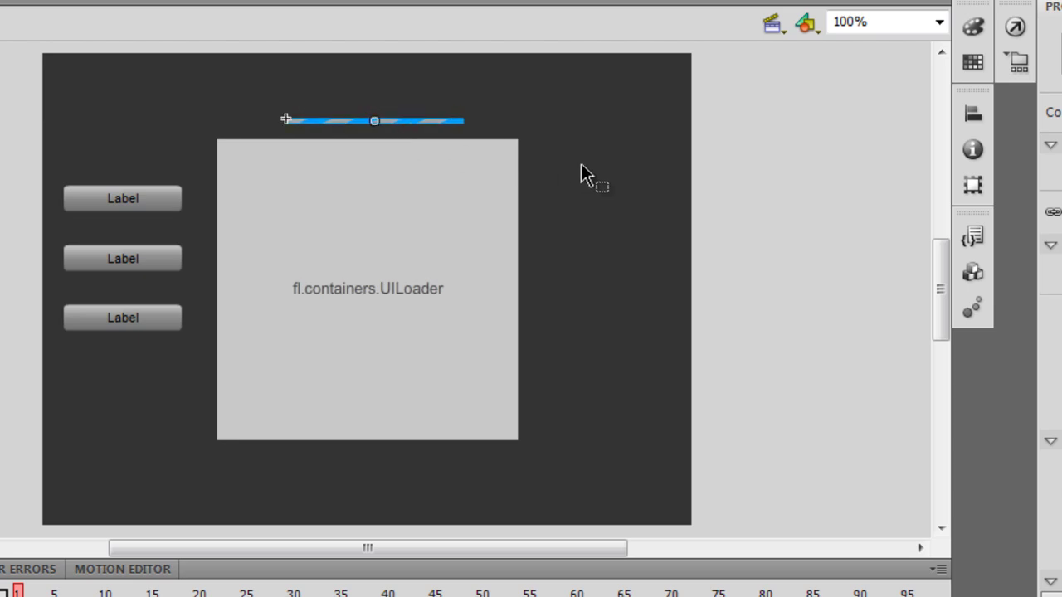
pyautogui.moveTo(178, 71); pyautogui.dragTo(578, 485)
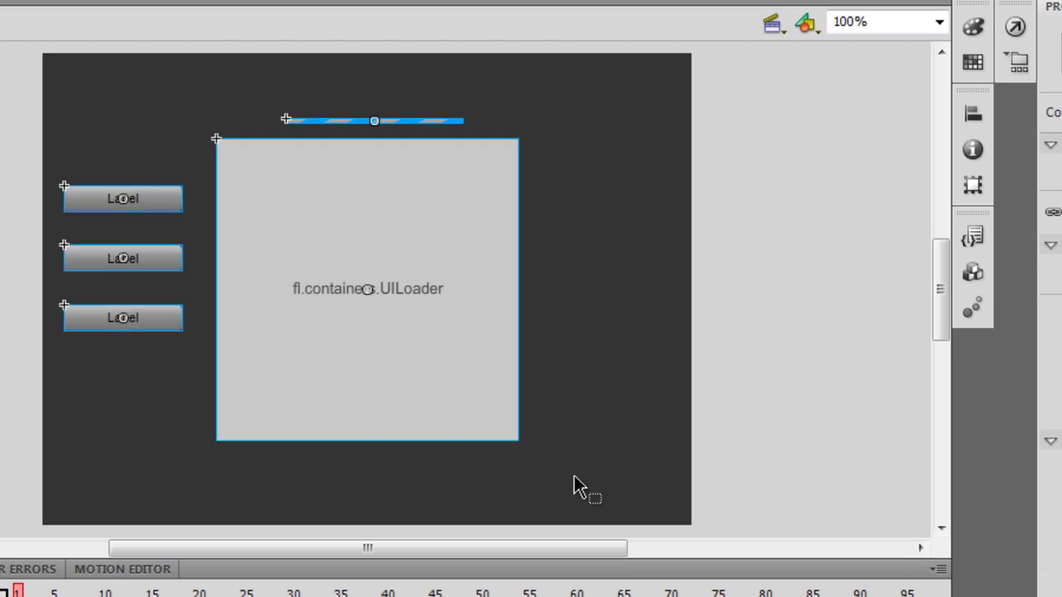
pyautogui.click(544, 351)
pyautogui.moveTo(566, 98); pyautogui.dragTo(191, 461)
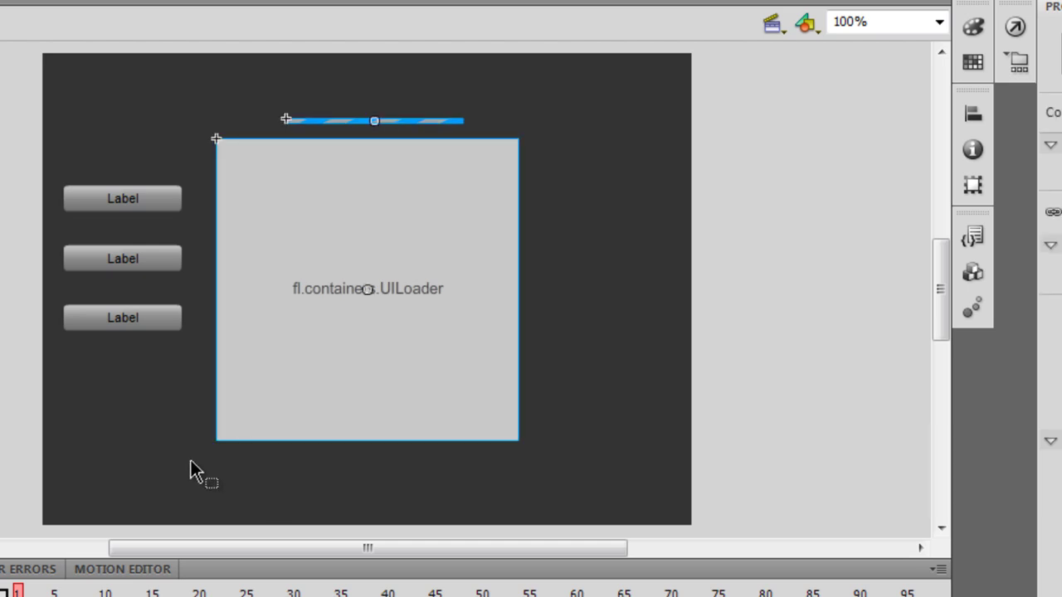
pyautogui.press('Up')
pyautogui.press('Up')
pyautogui.press('Up')
pyautogui.press('Up')
pyautogui.press('Up')
pyautogui.press('Up')
pyautogui.press('Up')
pyautogui.press('Up')
pyautogui.press('Up')
pyautogui.press('Up')
pyautogui.press('Up')
pyautogui.press('Up')
pyautogui.press('Up')
pyautogui.press('Up')
pyautogui.press('Up')
pyautogui.press('Up')
pyautogui.press('Up')
pyautogui.press('Up')
pyautogui.press('Up')
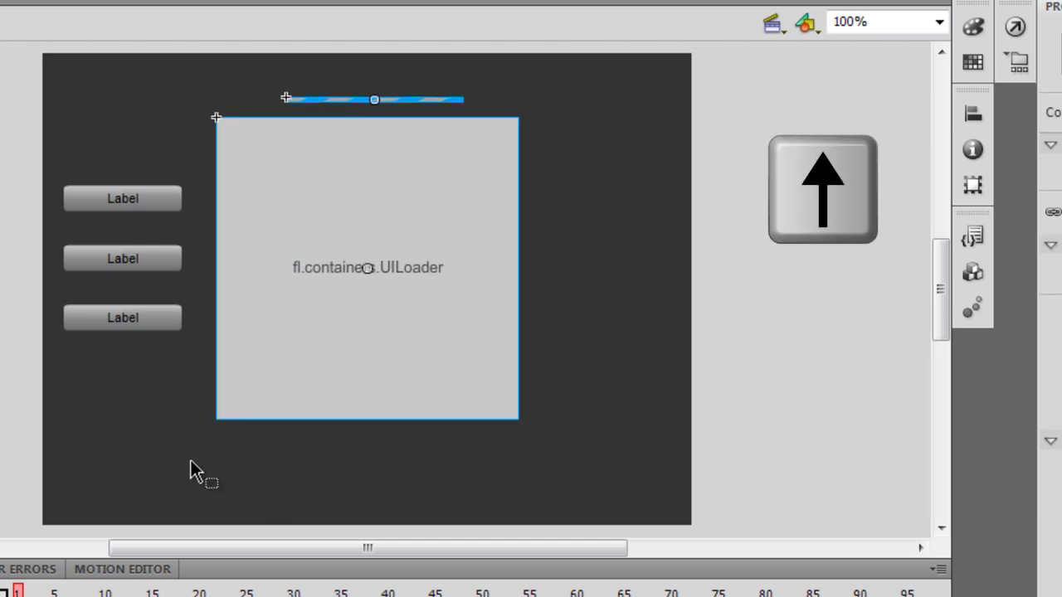
pyautogui.press('Up')
pyautogui.press('Up')
pyautogui.press('Up')
pyautogui.press('Up')
pyautogui.press('Up')
pyautogui.press('Up')
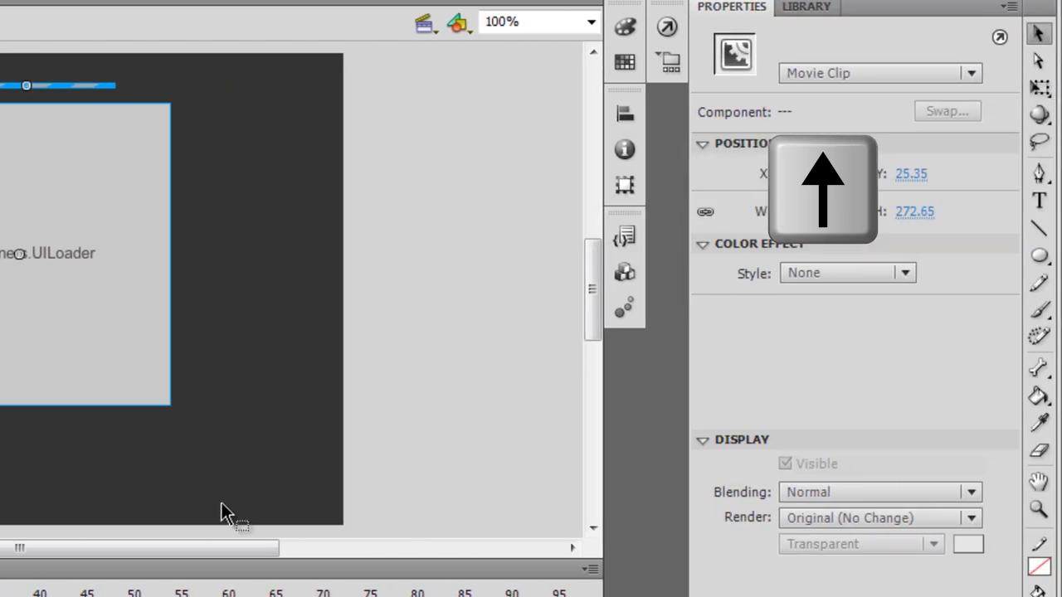
pyautogui.click(1040, 201)
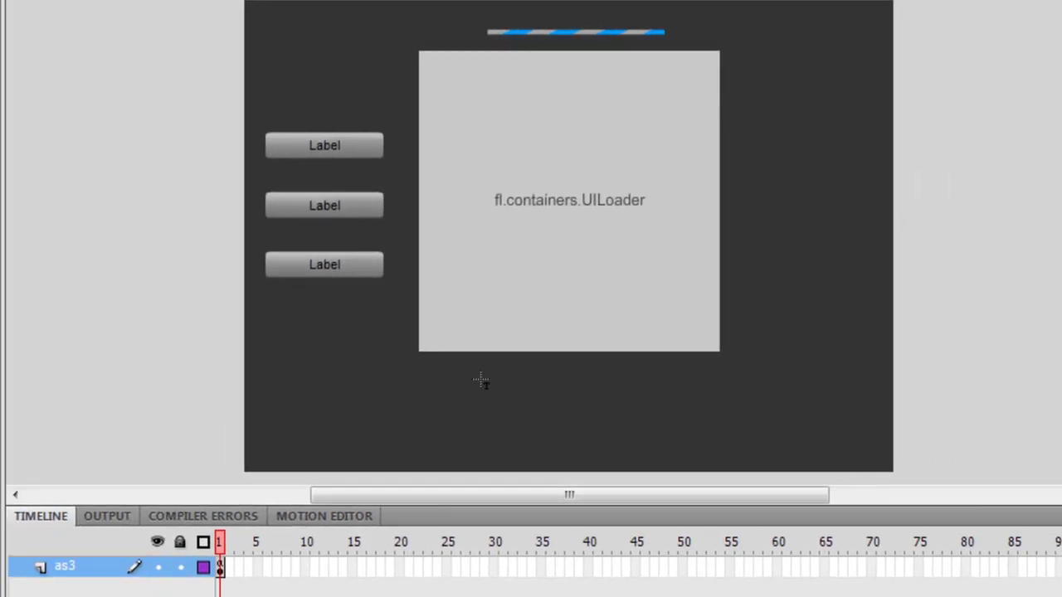
# Draw an empty status text box centred below the UILoader and shift it slightly lower
pyautogui.moveTo(21, 416); pyautogui.dragTo(200, 465)
pyautogui.moveTo(651, 421); pyautogui.dragTo(687, 421)
pyautogui.press('Escape')
pyautogui.moveTo(590, 371); pyautogui.dragTo(585, 395)
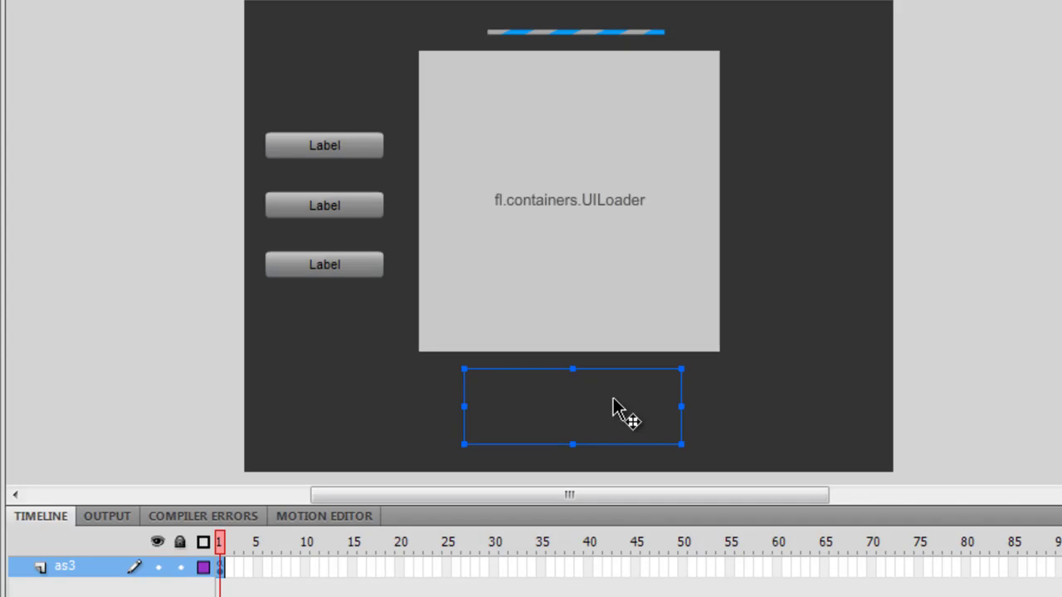
pyautogui.click(585, 249)
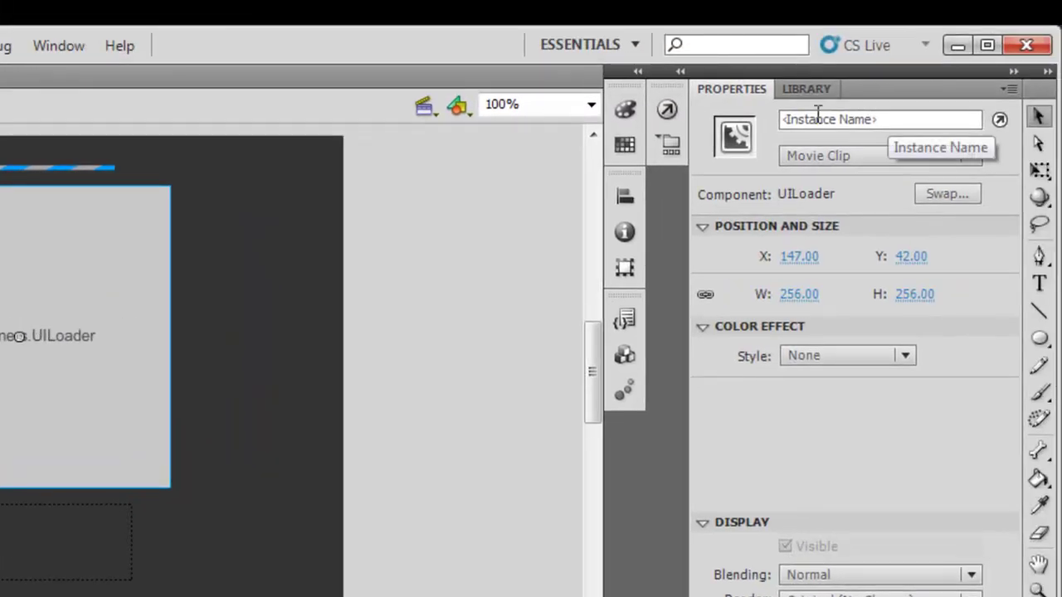
# Name the UILoader instance 'uiloader' and begin naming the progress bar instance 'pl'
pyautogui.click(824, 123)
pyautogui.write('uiload')
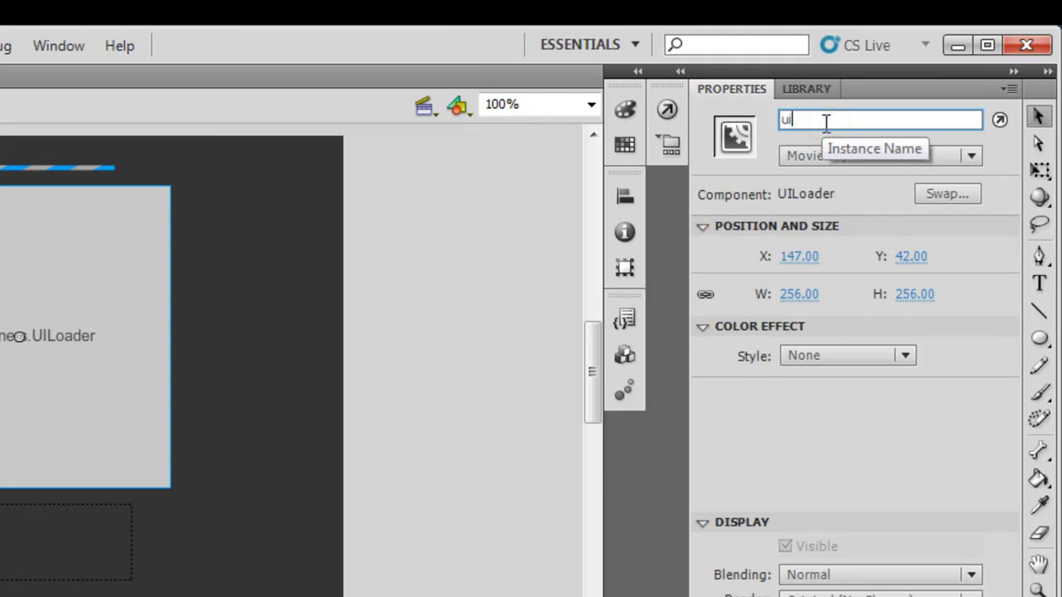
pyautogui.write('er')
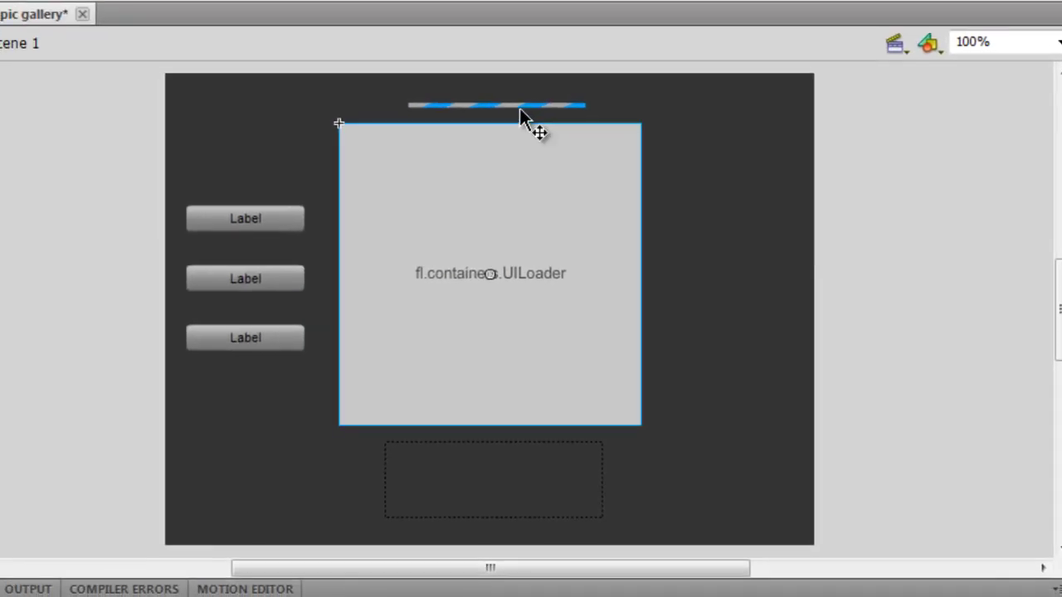
pyautogui.click(520, 107)
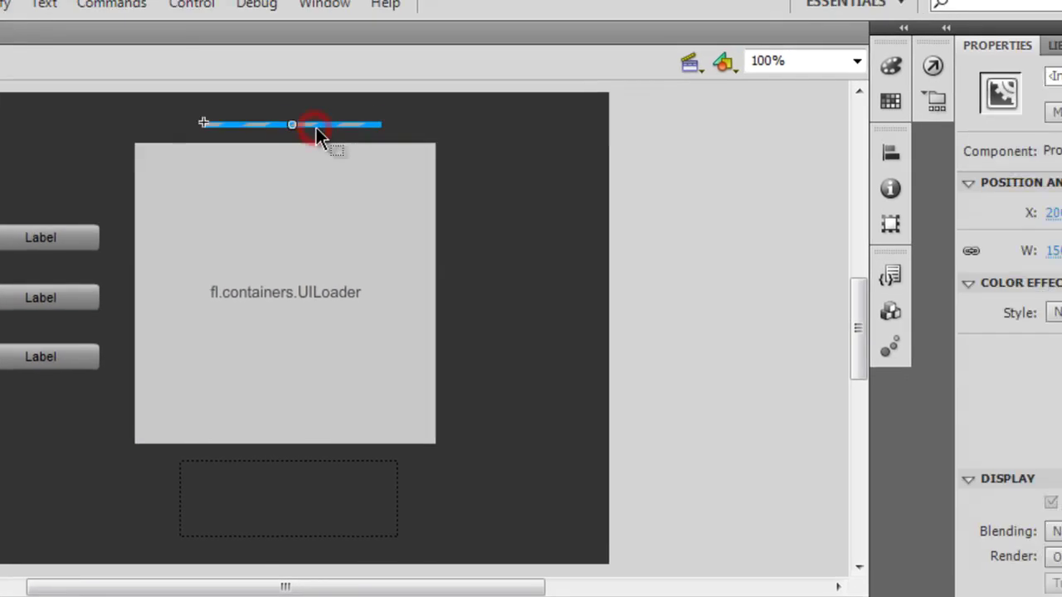
pyautogui.click(818, 101)
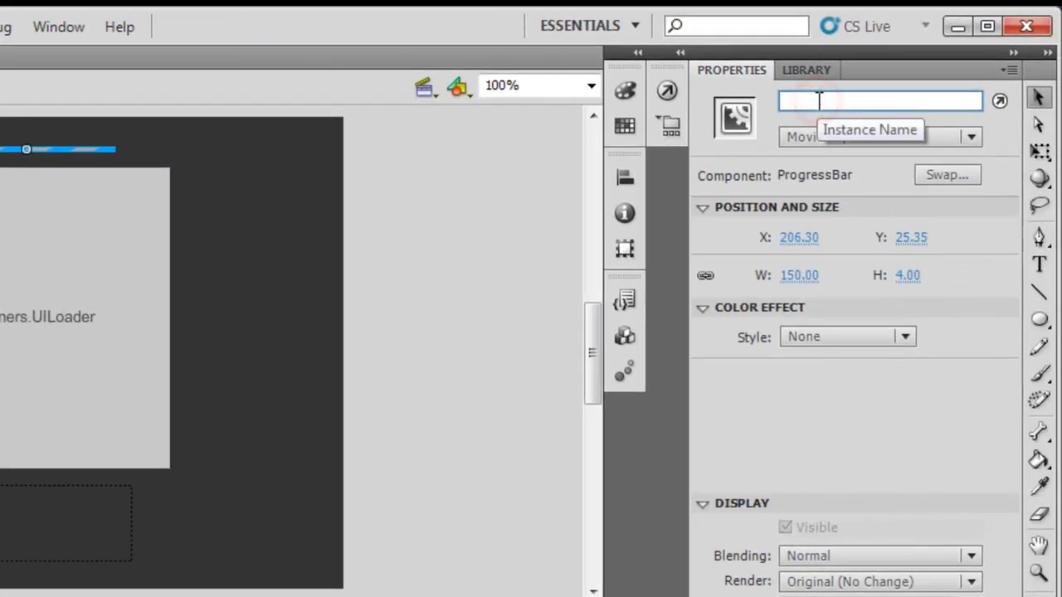
pyautogui.write('pl')
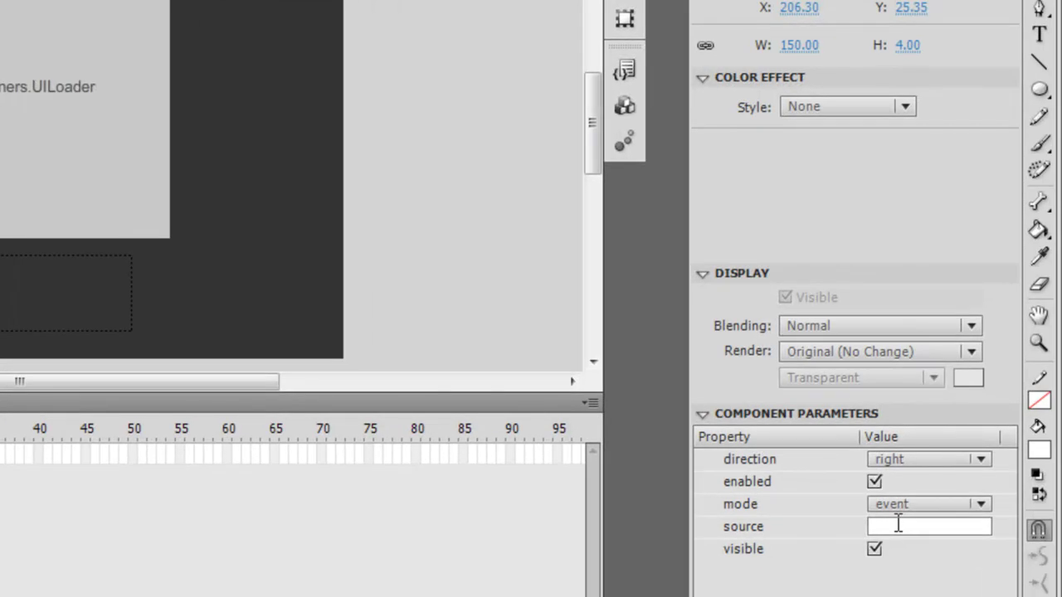
# Enter uiloader as the ProgressBar's source parameter, then select the status text box
pyautogui.click(898, 522)
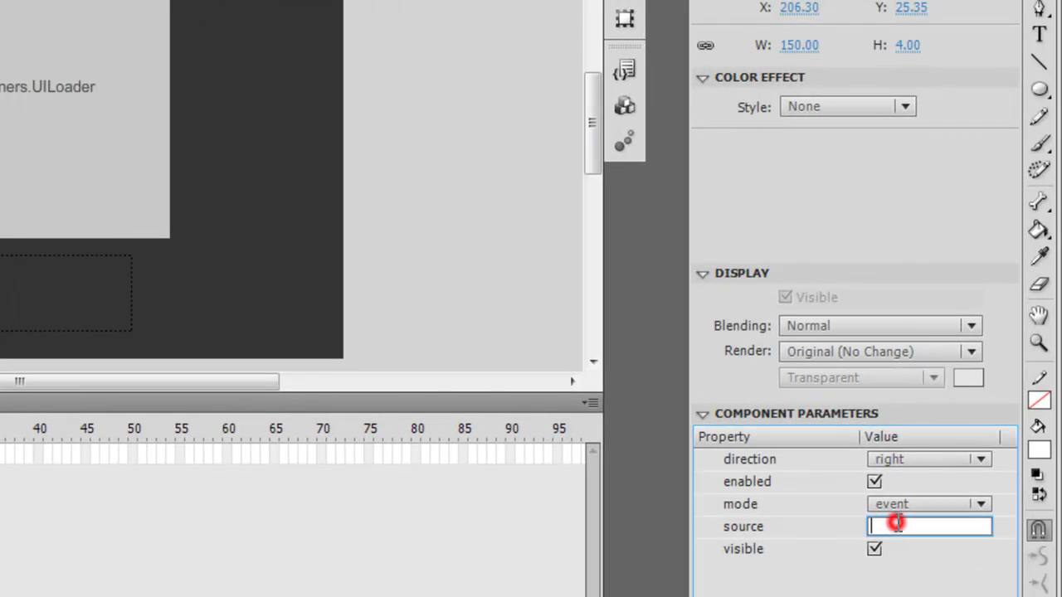
pyautogui.write('uiloader')
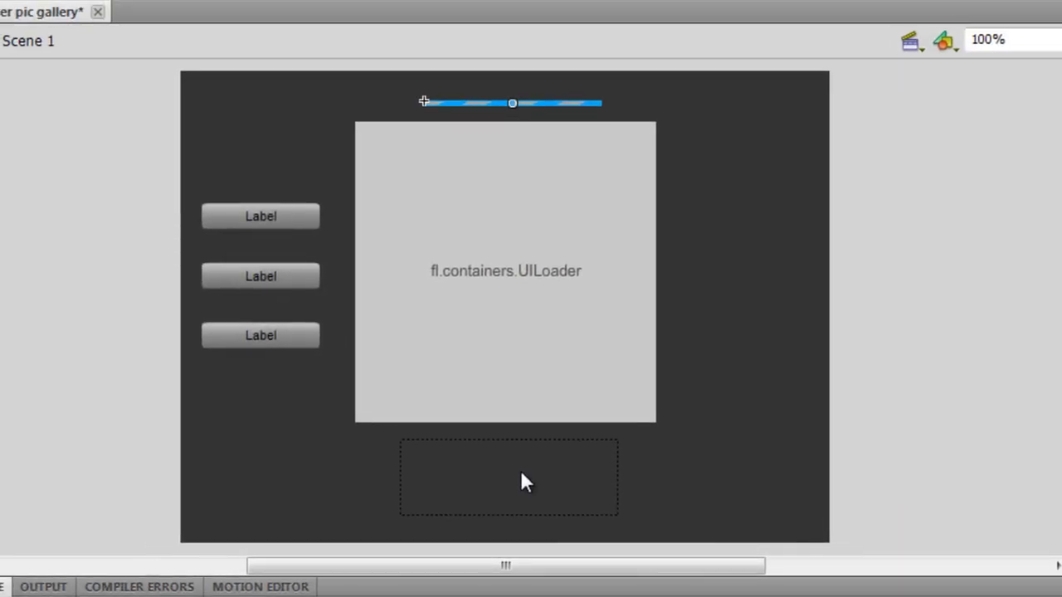
pyautogui.click(34, 292)
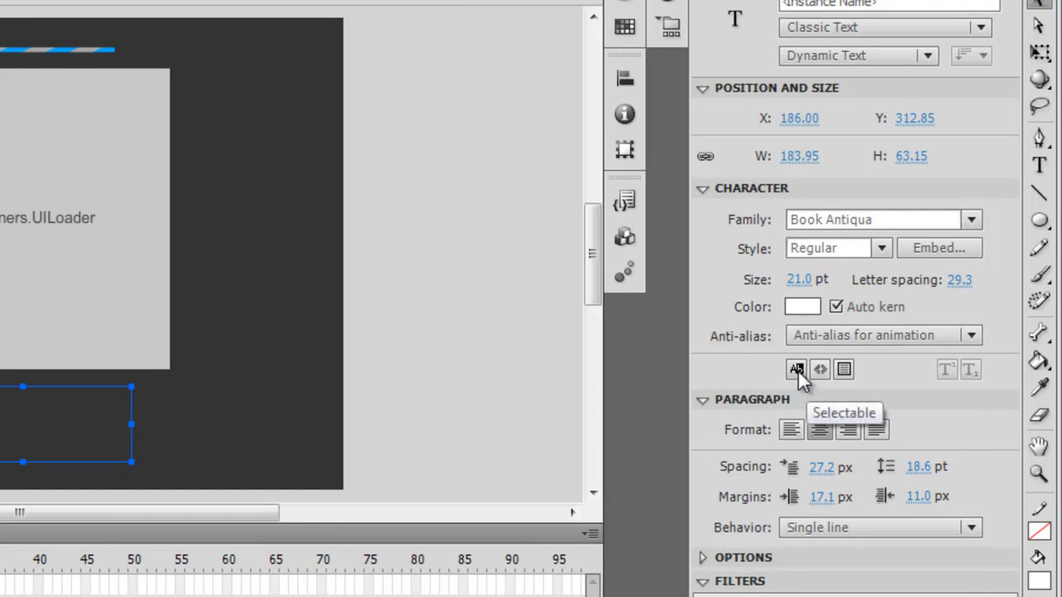
# Change the status text size to 22 pt and embed Book Antiqua Numerals plus the '%' character
pyautogui.click(800, 282)
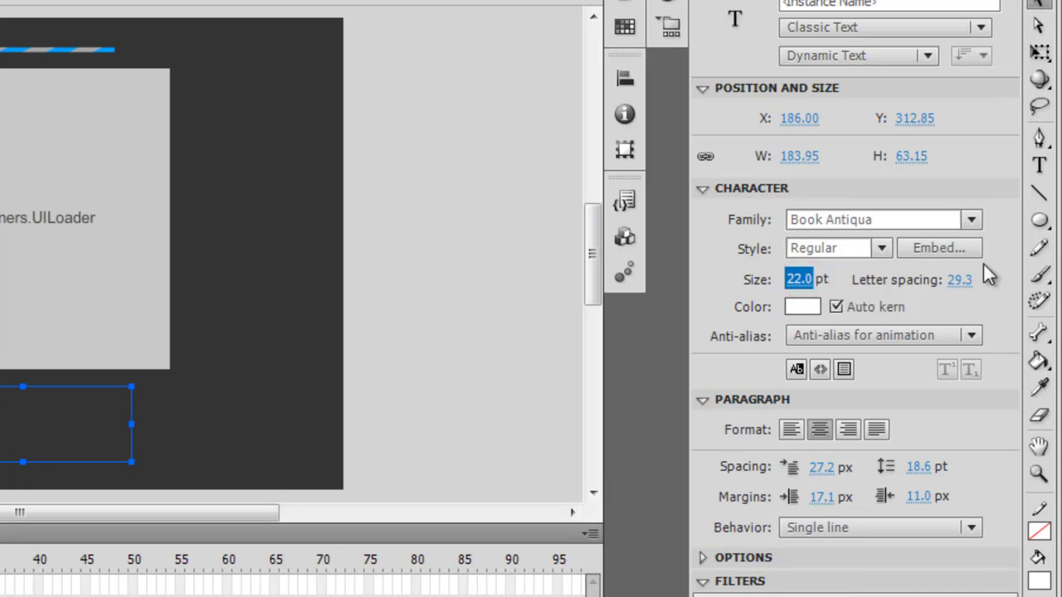
pyautogui.click(963, 245)
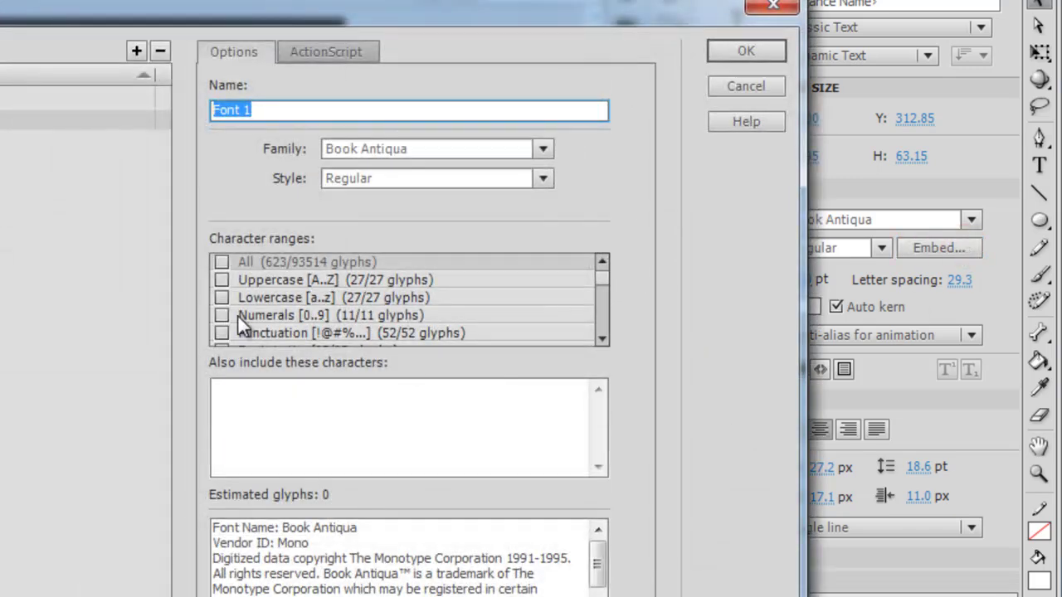
pyautogui.click(222, 315)
pyautogui.click(287, 402)
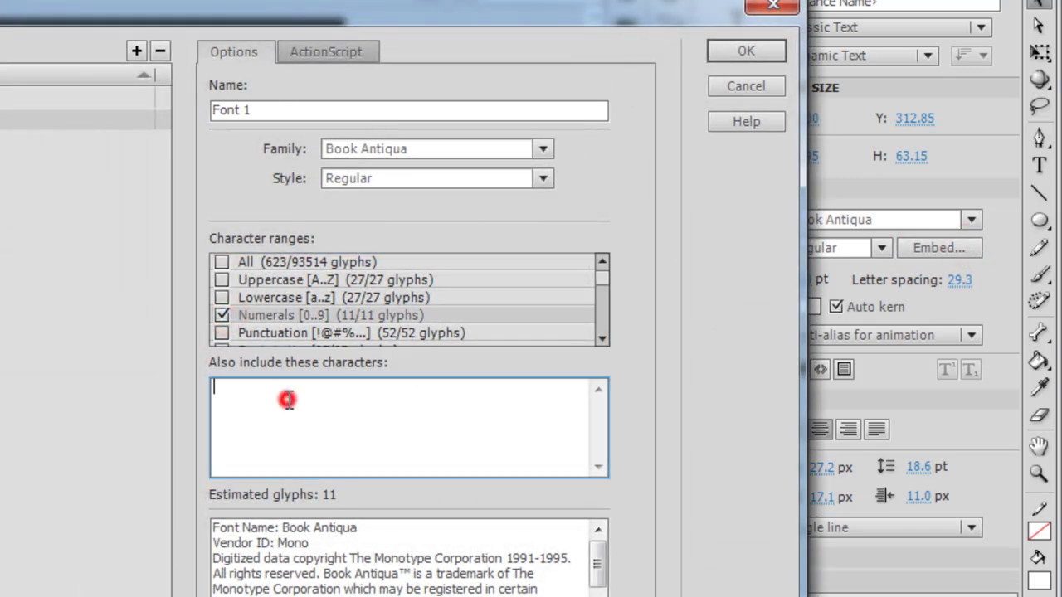
pyautogui.write('%')
pyautogui.click(758, 51)
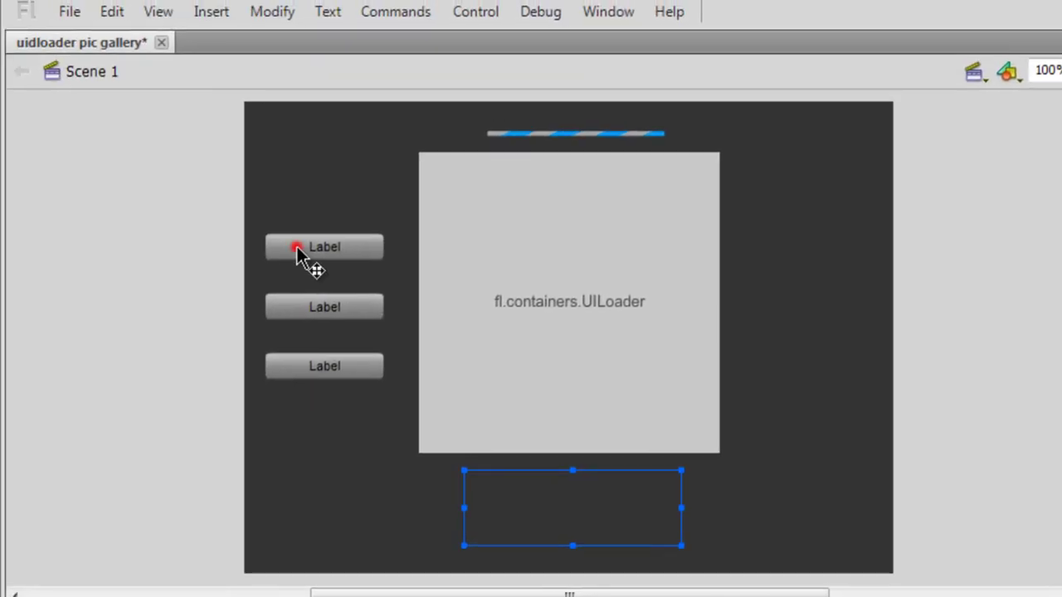
# Label the three buttons pic1, pic2 and pic3 in Component Parameters
pyautogui.click(299, 248)
pyautogui.click(911, 490)
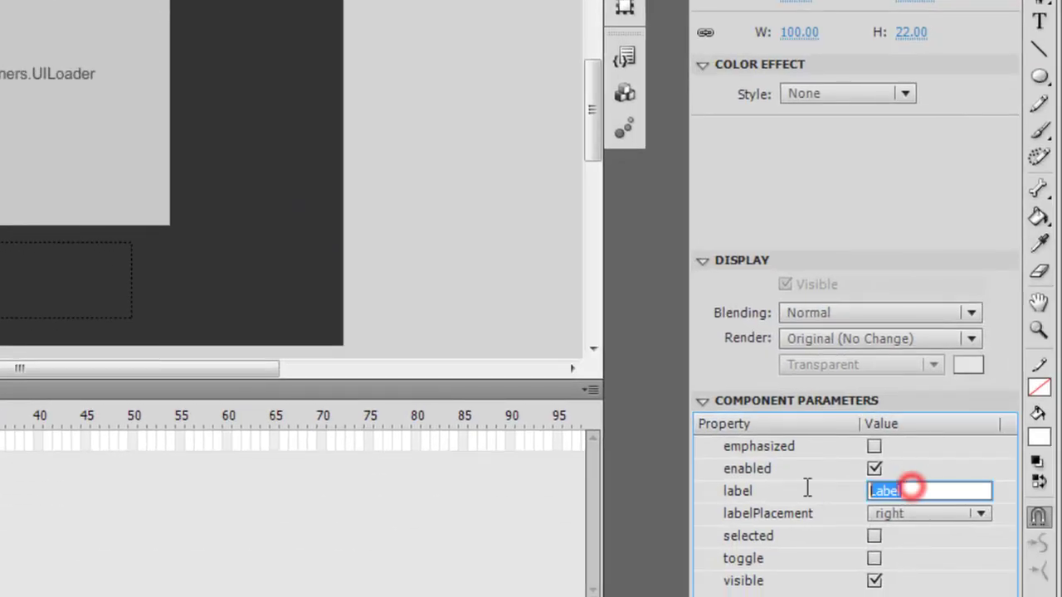
pyautogui.write('pic1')
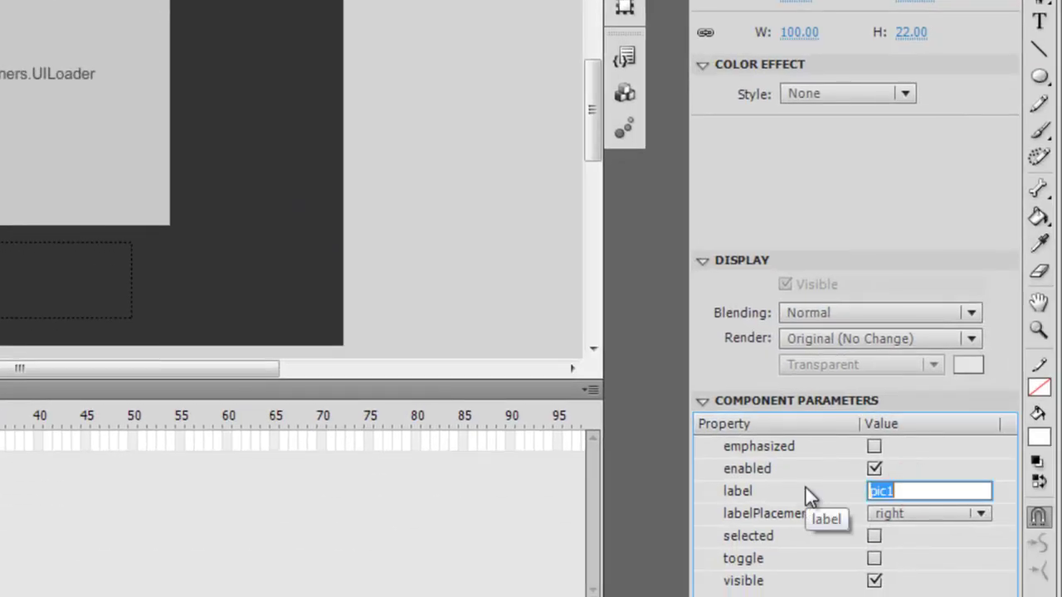
pyautogui.press('Return')
pyautogui.click(29, 95)
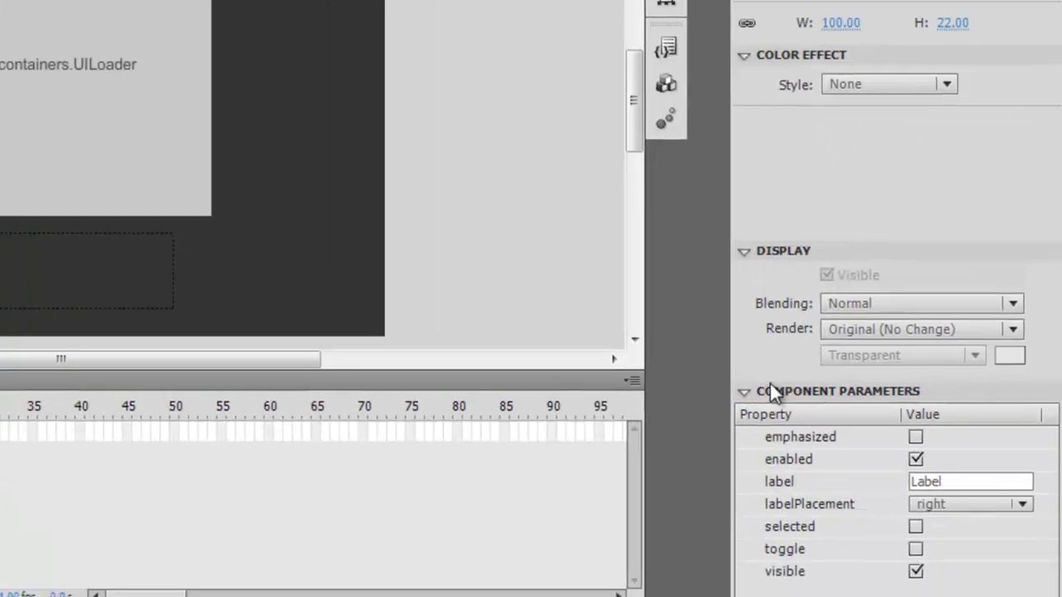
pyautogui.click(972, 491)
pyautogui.write('pic2')
pyautogui.press('Return')
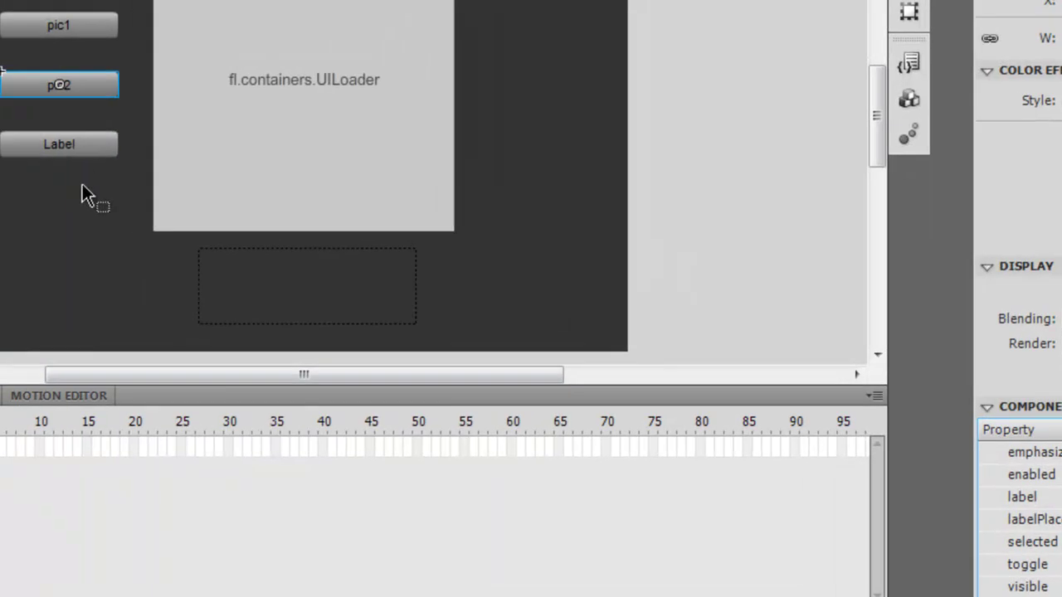
pyautogui.click(24, 135)
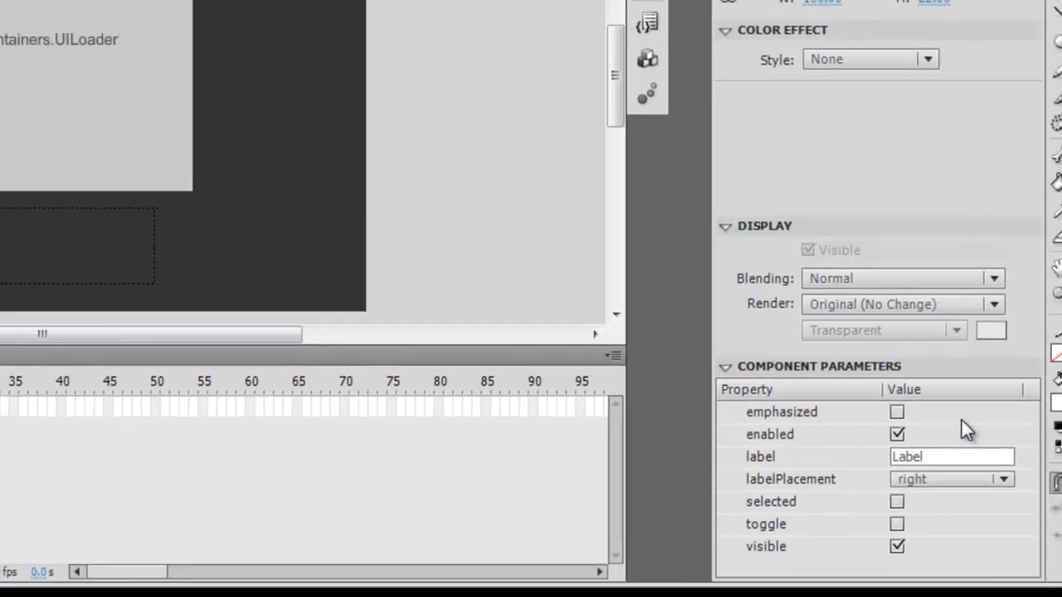
pyautogui.click(993, 457)
pyautogui.press('BackSpace')
pyautogui.write('pic3')
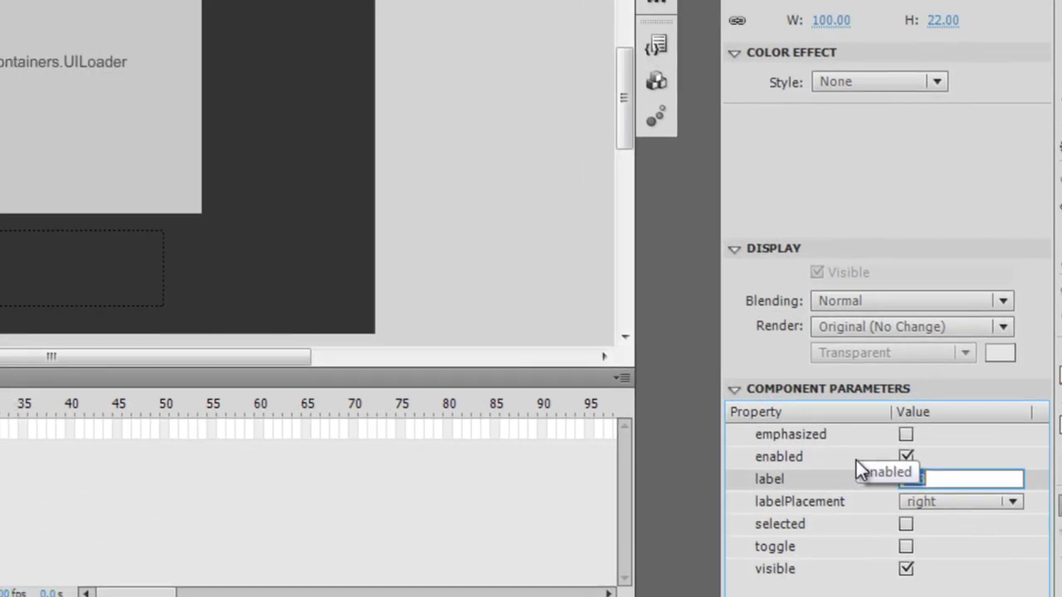
pyautogui.press('Return')
# Give the pic1, pic2 and pic3 buttons the instance names btn1, btn2 and btn3
pyautogui.click(63, 223)
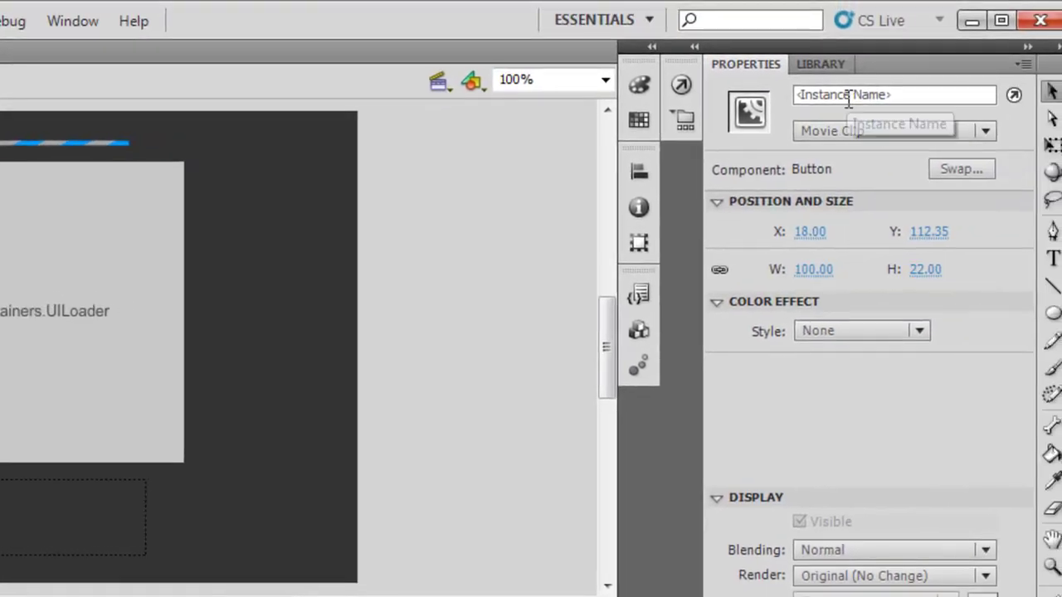
pyautogui.click(1058, 61)
pyautogui.write('btn1')
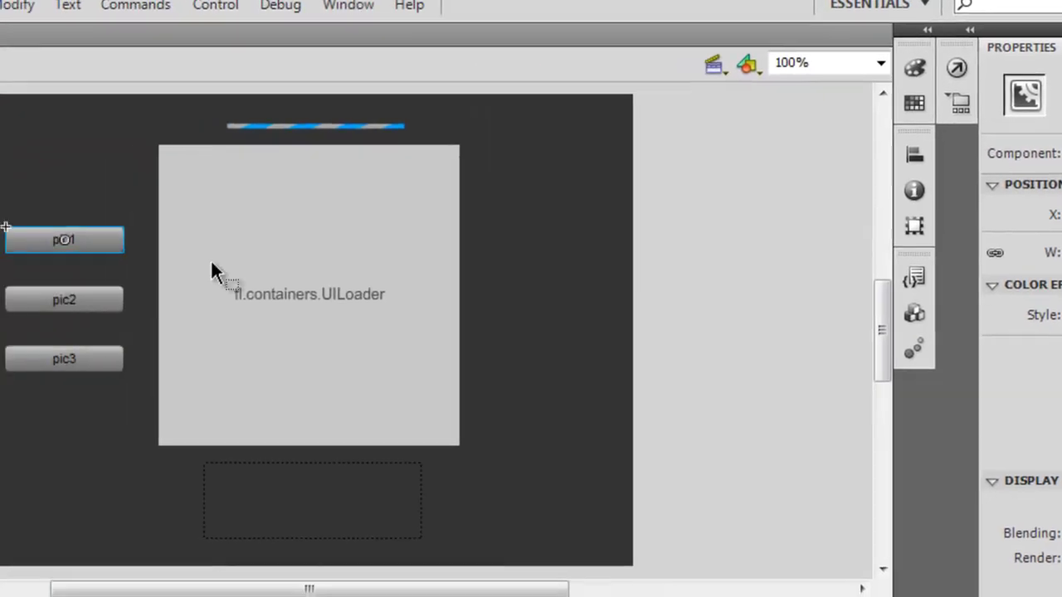
pyautogui.click(88, 299)
pyautogui.click(896, 90)
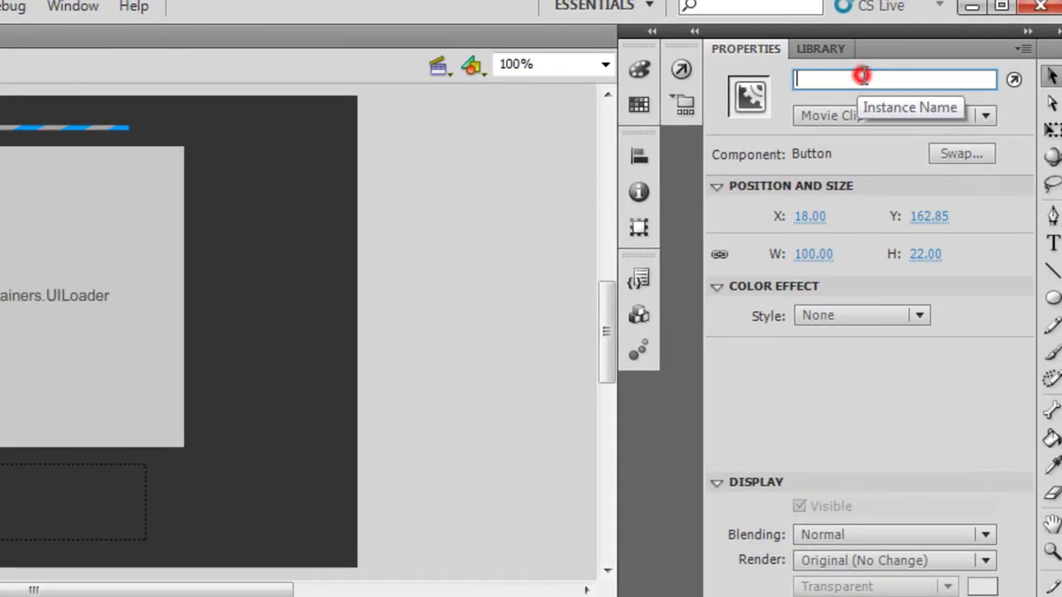
pyautogui.write('btn2')
pyautogui.press('Return')
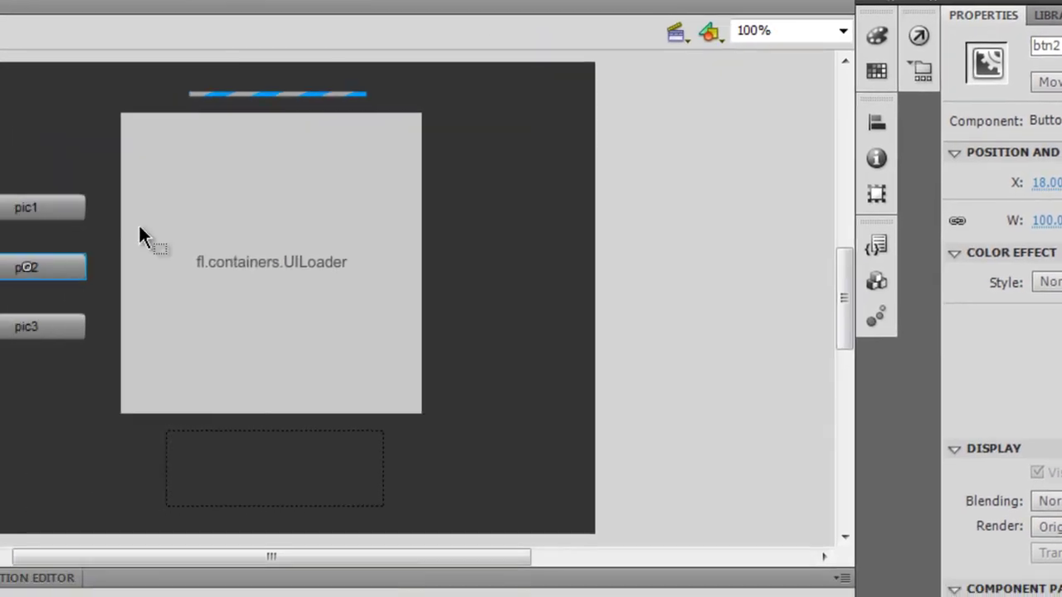
pyautogui.click(55, 327)
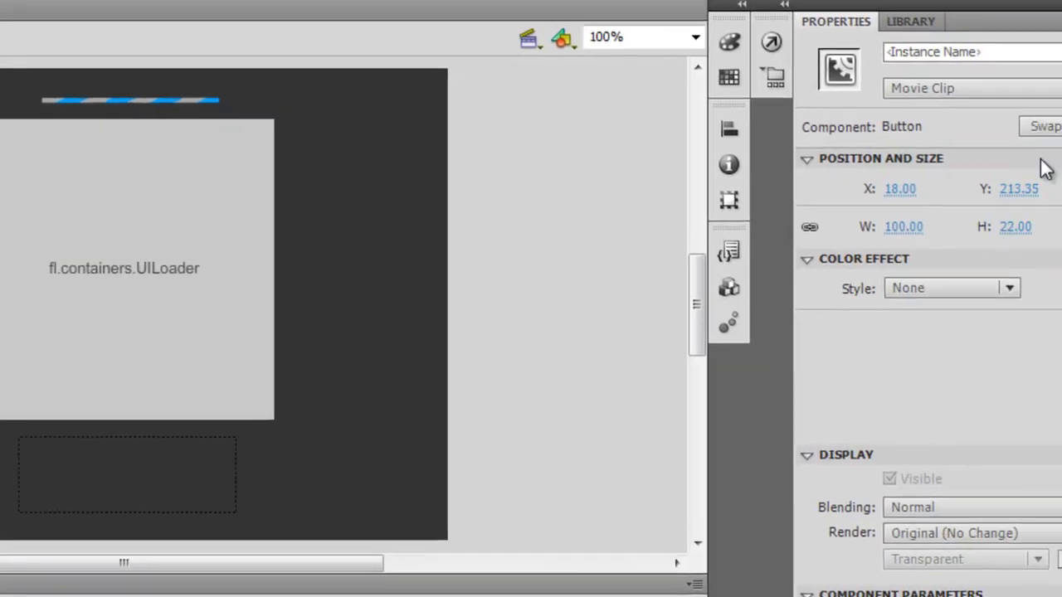
pyautogui.click(961, 50)
pyautogui.write('btn')
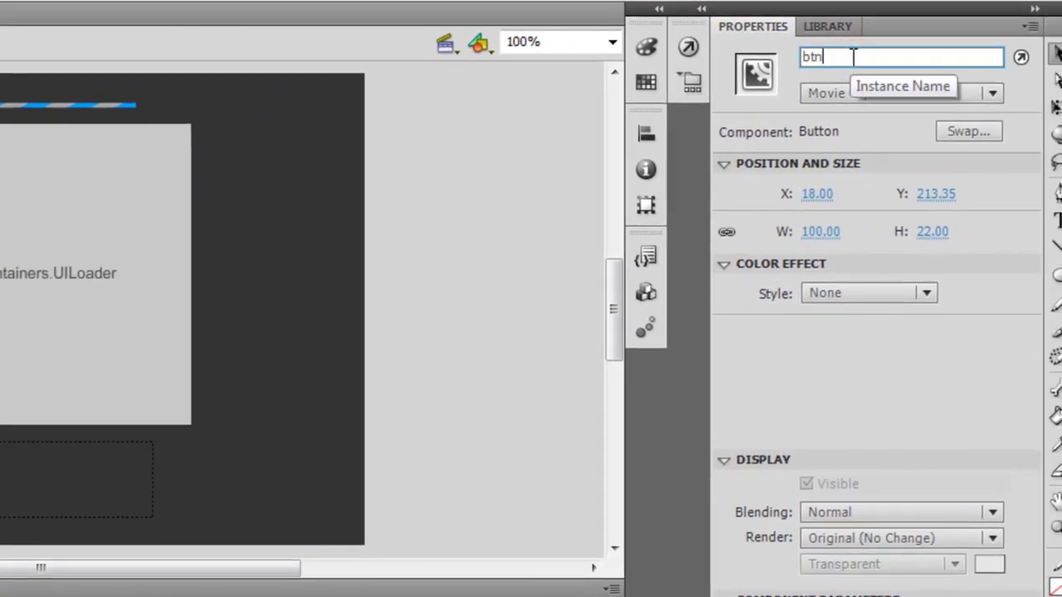
pyautogui.write('3')
pyautogui.press('Return')
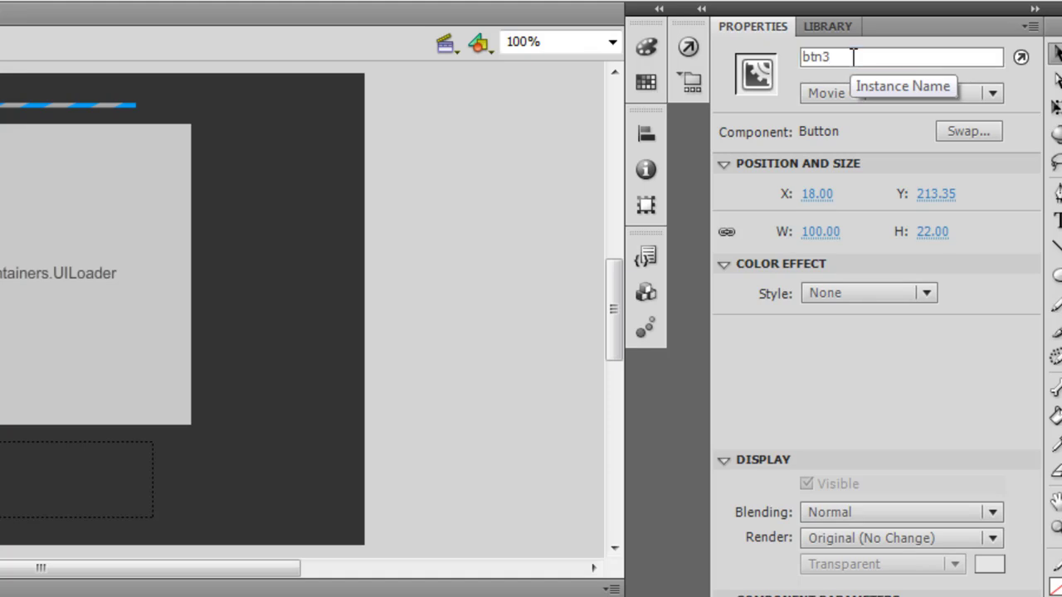
pyautogui.click(58, 296)
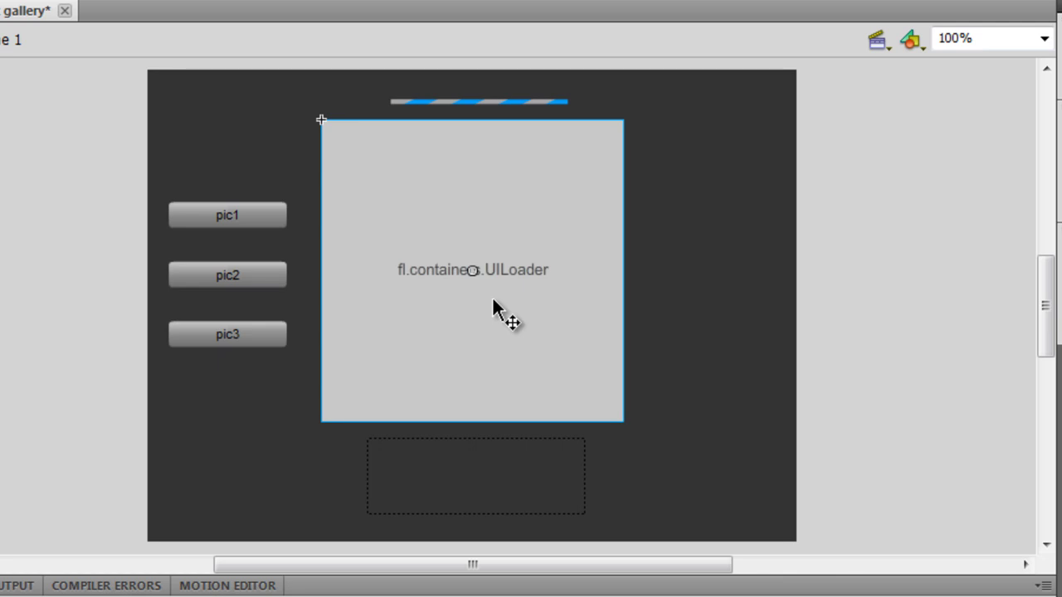
pyautogui.click(493, 299)
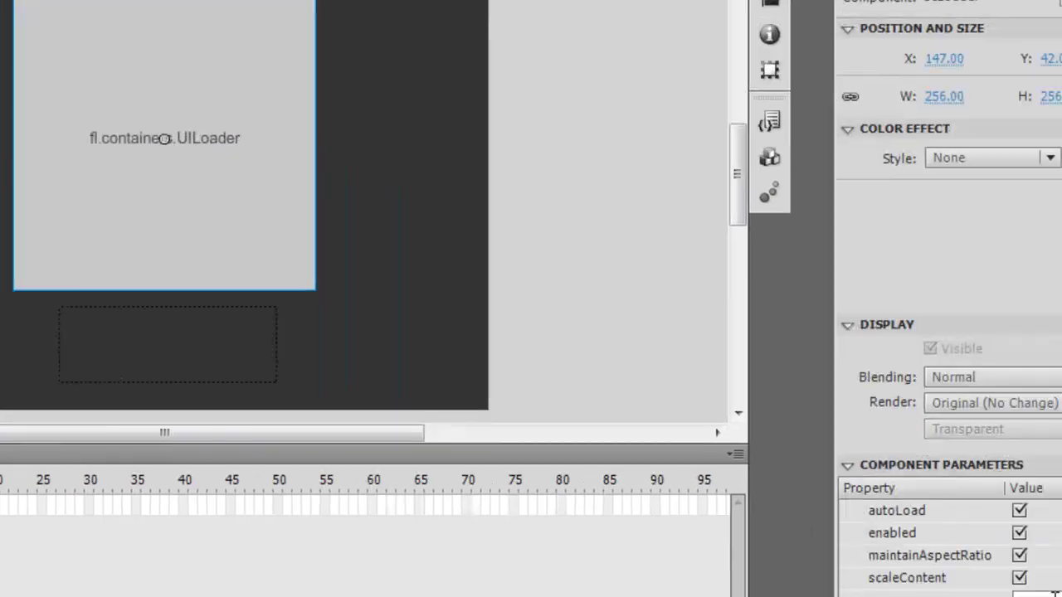
pyautogui.click(909, 538)
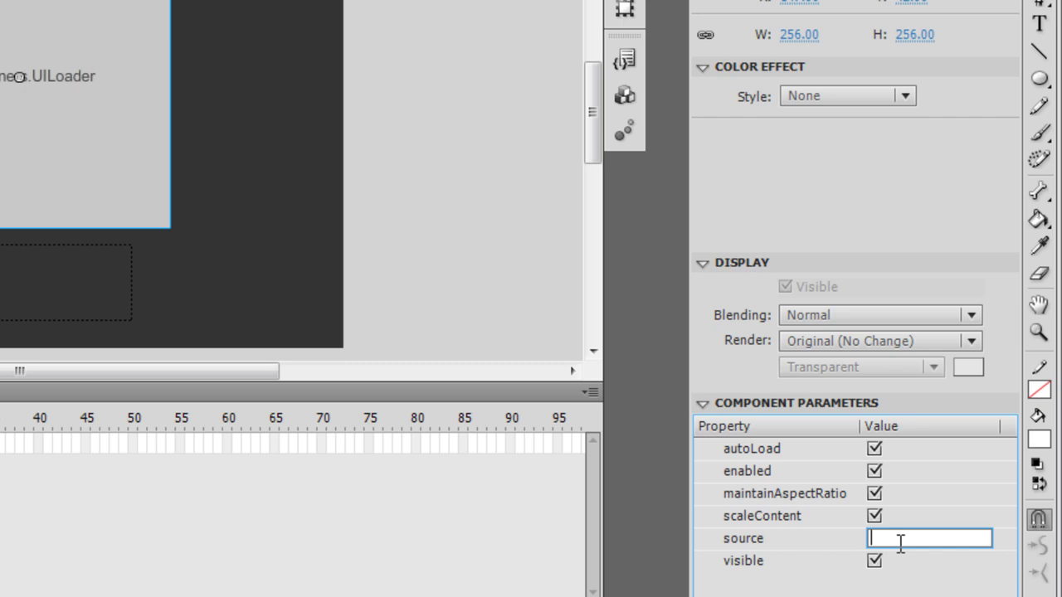
pyautogui.click(761, 510)
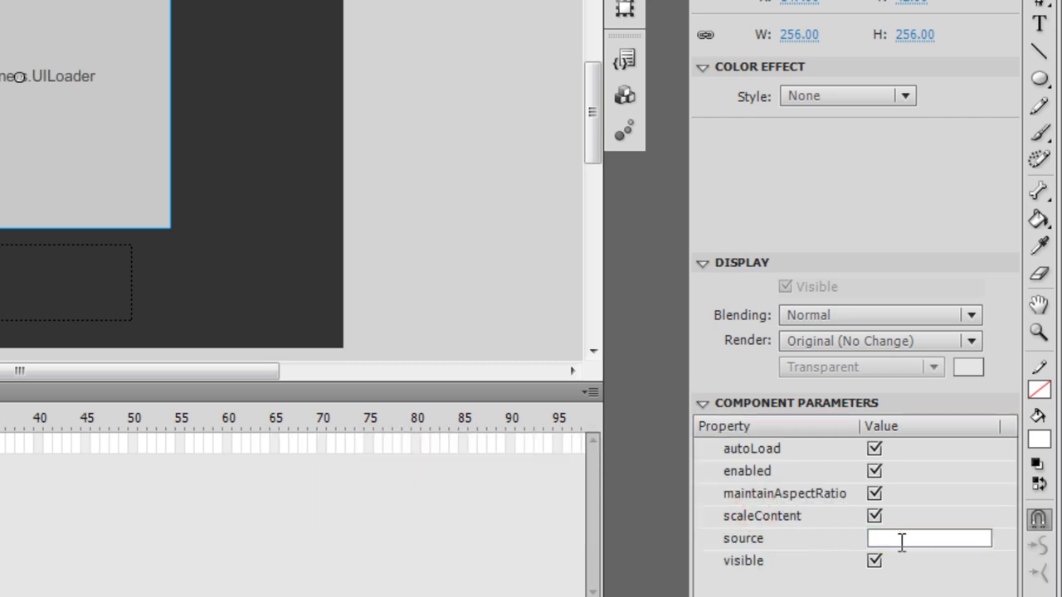
pyautogui.click(120, 181)
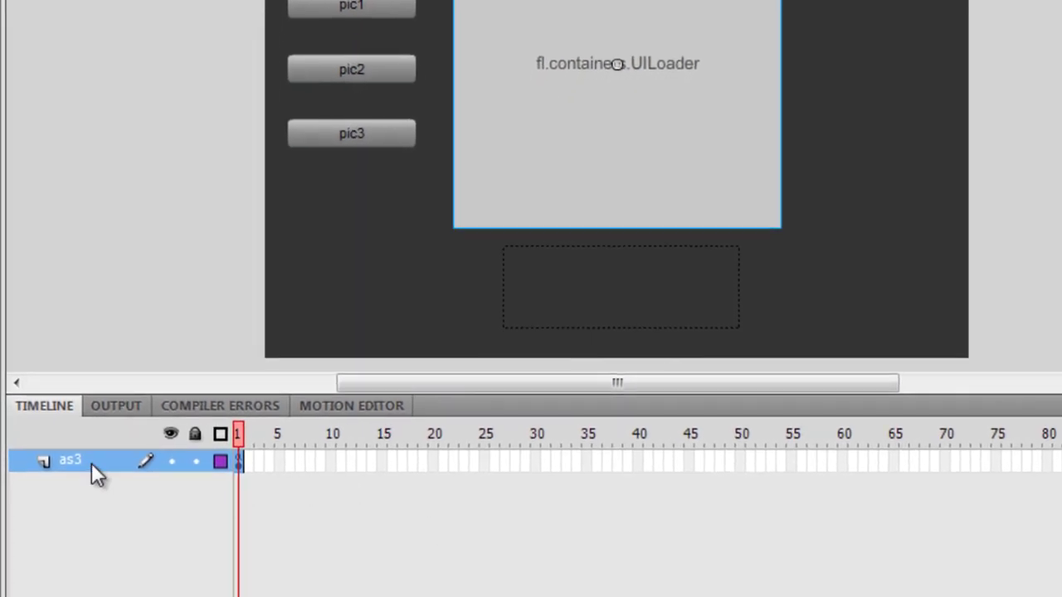
# Select all of frame 1's ActionScript, cut it, and close the Actions panel with F9
pyautogui.rightClick(237, 463)
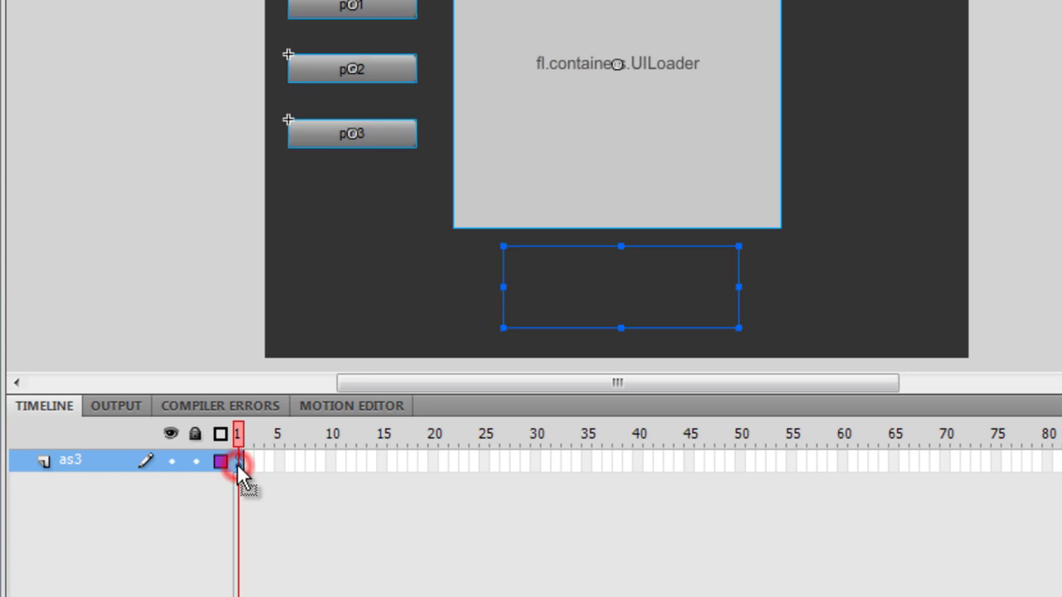
pyautogui.click(254, 450)
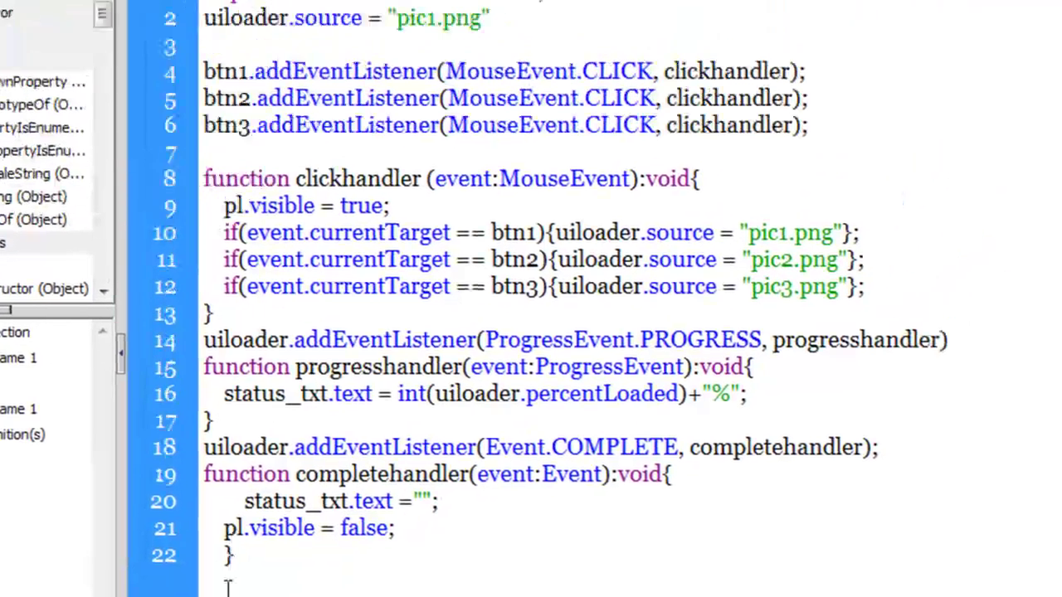
pyautogui.hotkey('ctrl', 'a')
pyautogui.rightClick(306, 143)
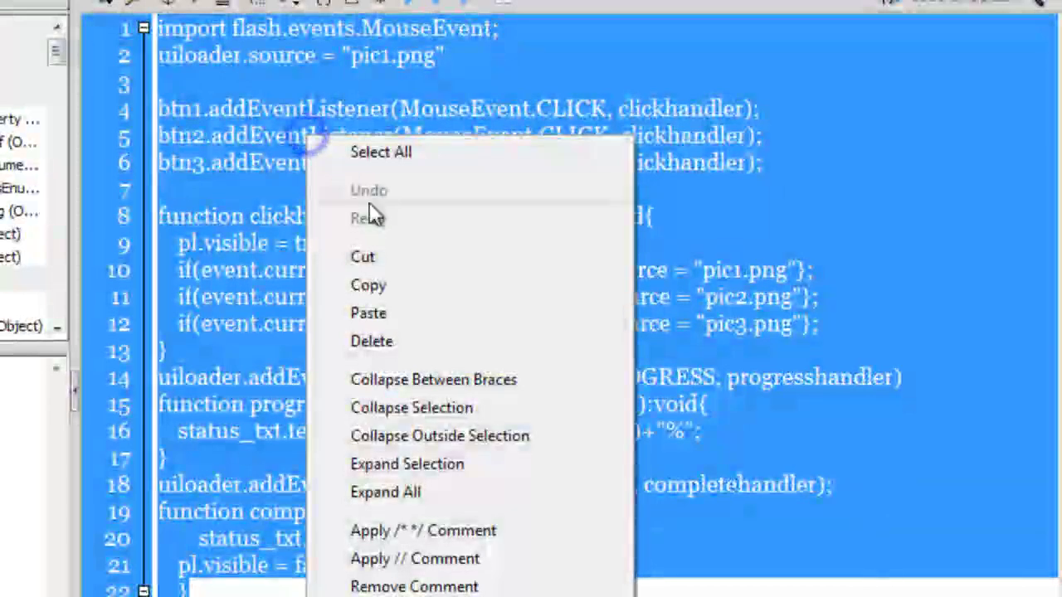
pyautogui.click(387, 256)
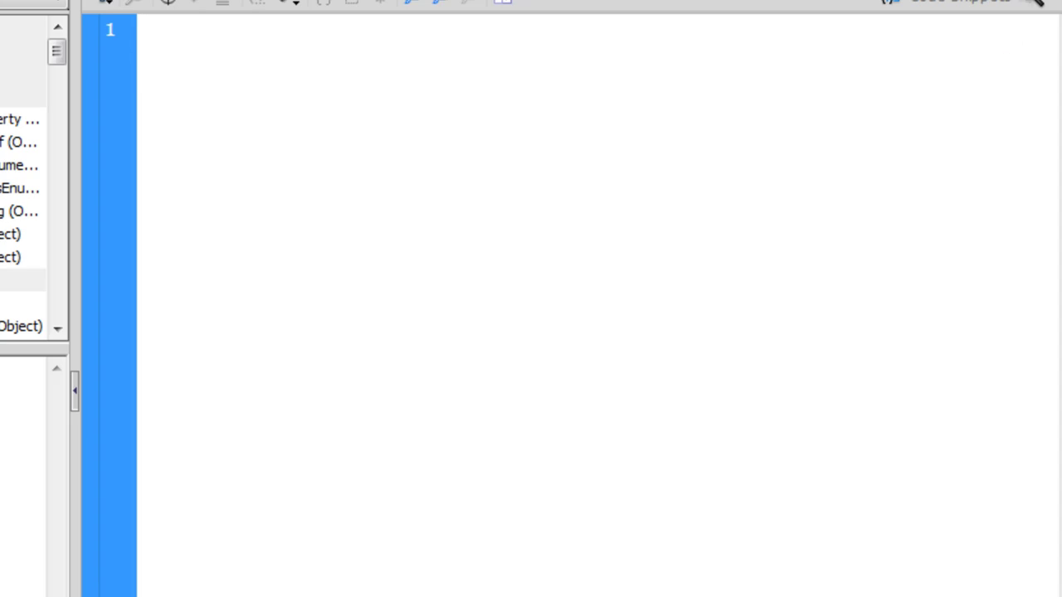
pyautogui.press('F9')
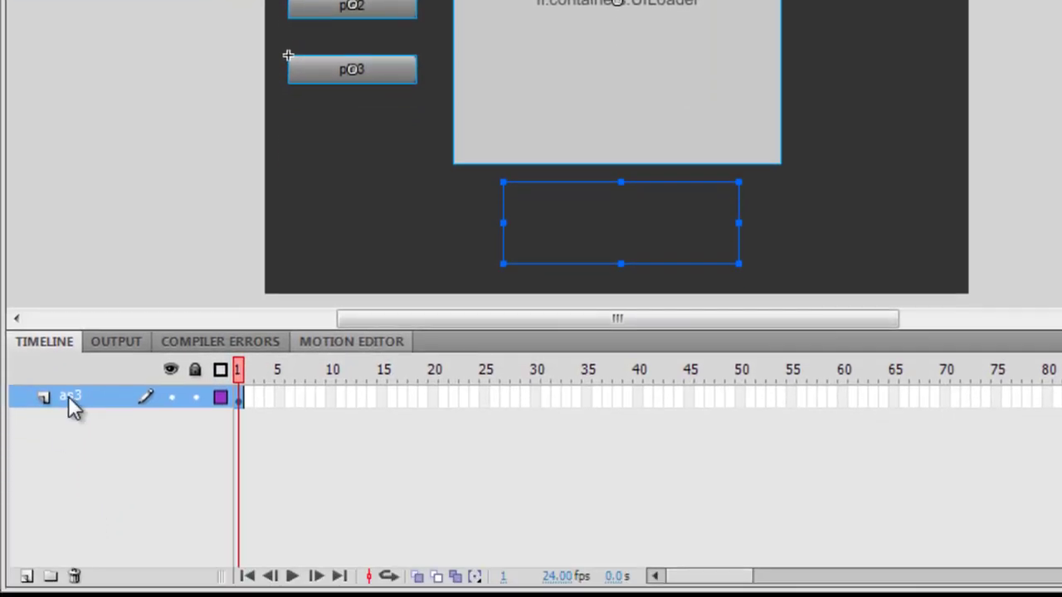
# Rename the existing layer to content
pyautogui.doubleClick(71, 471)
pyautogui.write('content')
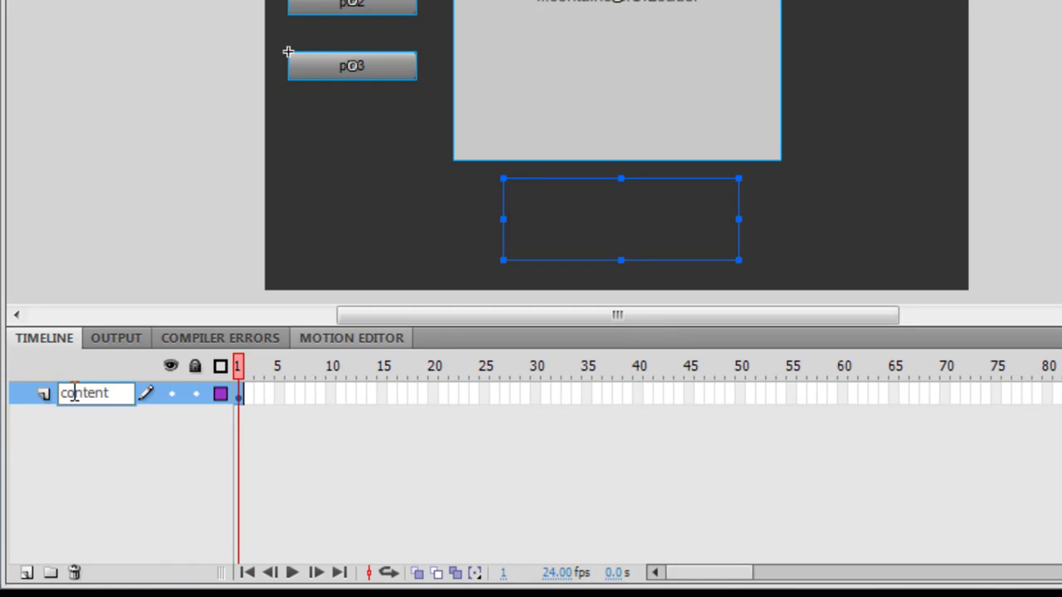
pyautogui.press('Return')
# Add a new layer named as3 above content and open its frame 1 Actions
pyautogui.click(25, 572)
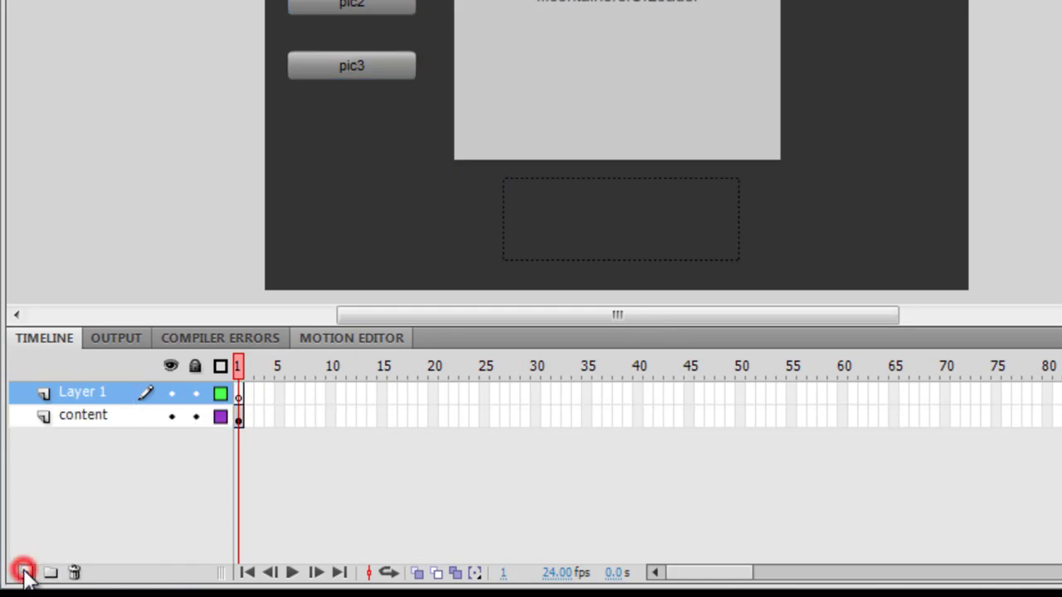
pyautogui.click(96, 390)
pyautogui.doubleClick(96, 390)
pyautogui.write('a')
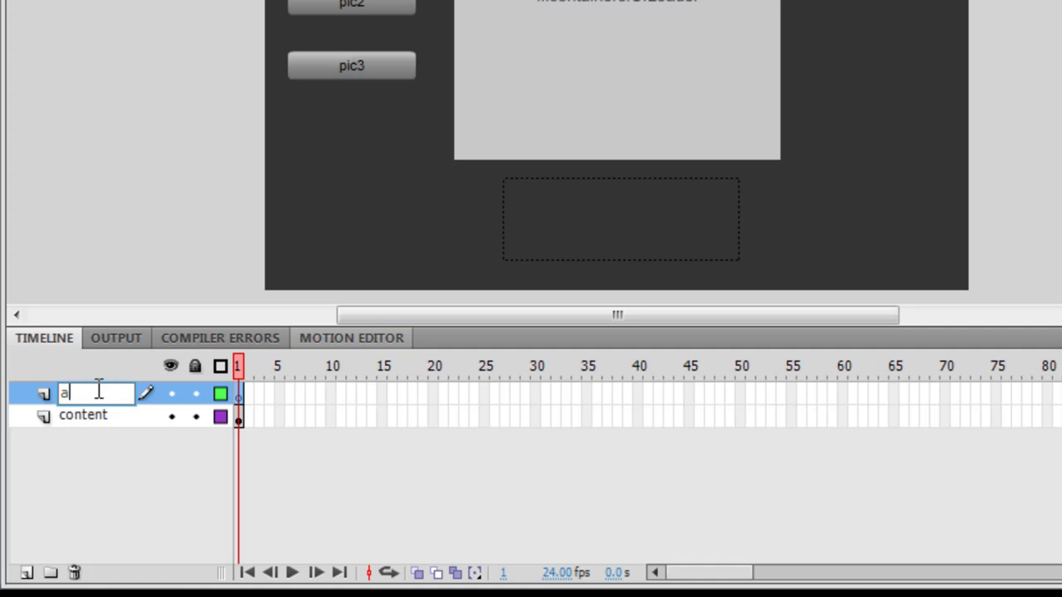
pyautogui.write('s3')
pyautogui.press('Return')
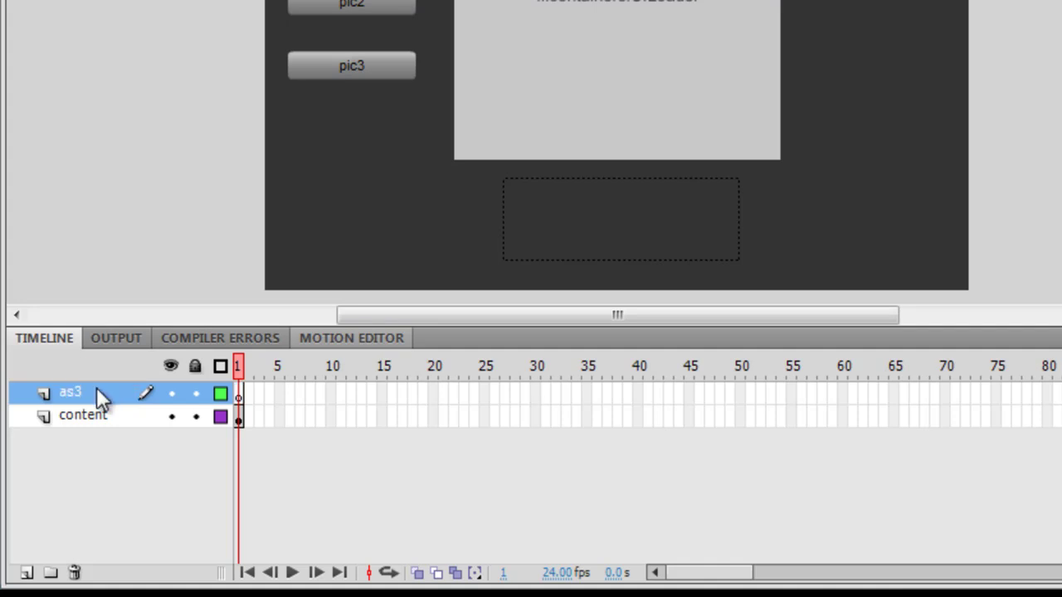
pyautogui.rightClick(243, 398)
pyautogui.click(257, 378)
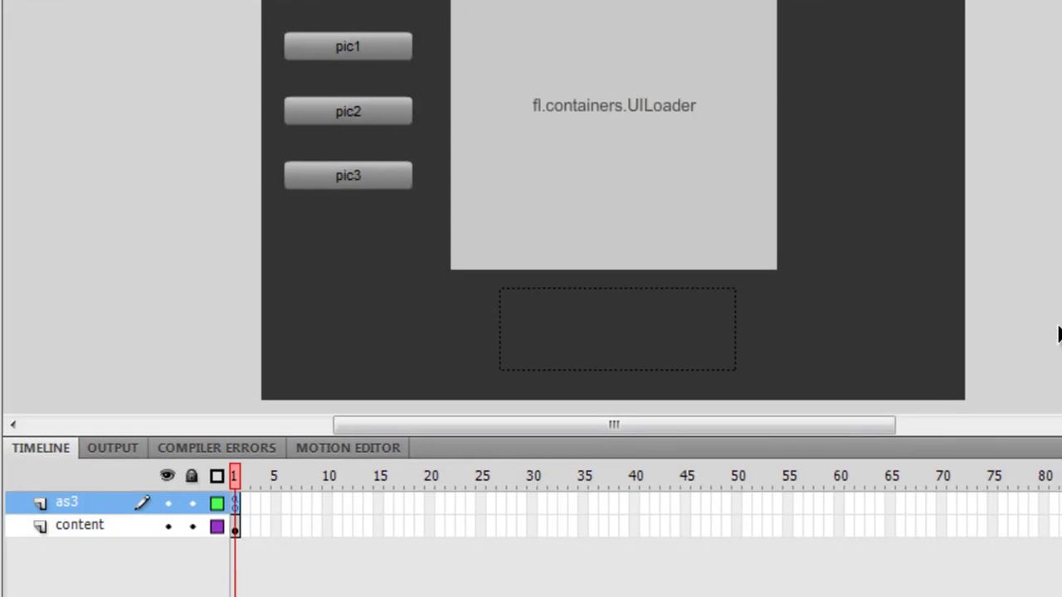
# Test-run the movie with Ctrl+Enter, close the player, and select the empty text field
pyautogui.click(964, 398)
pyautogui.hotkey('ctrl', 'Return')
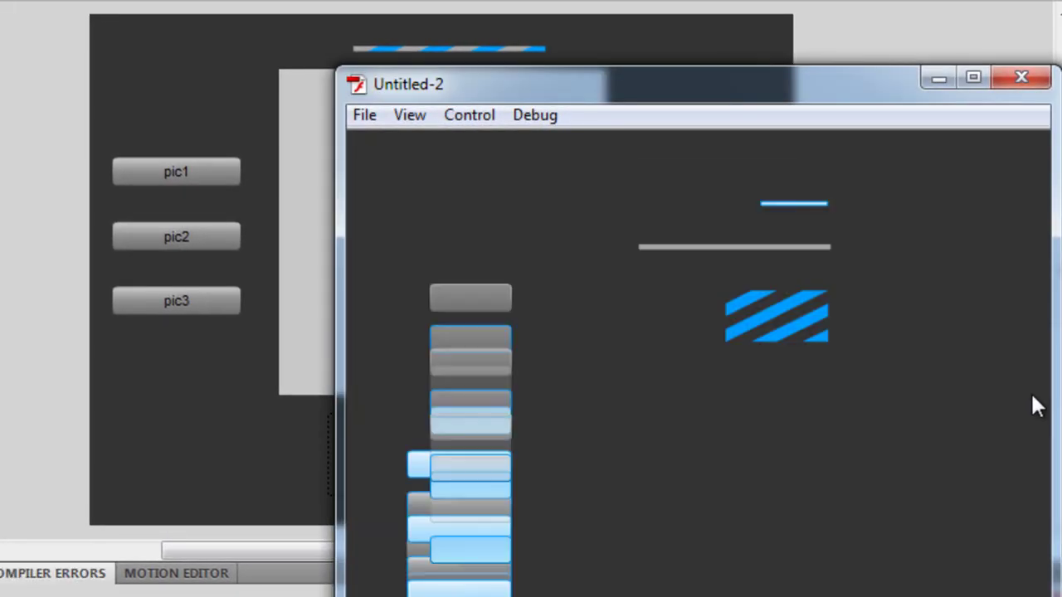
pyautogui.click(1037, 85)
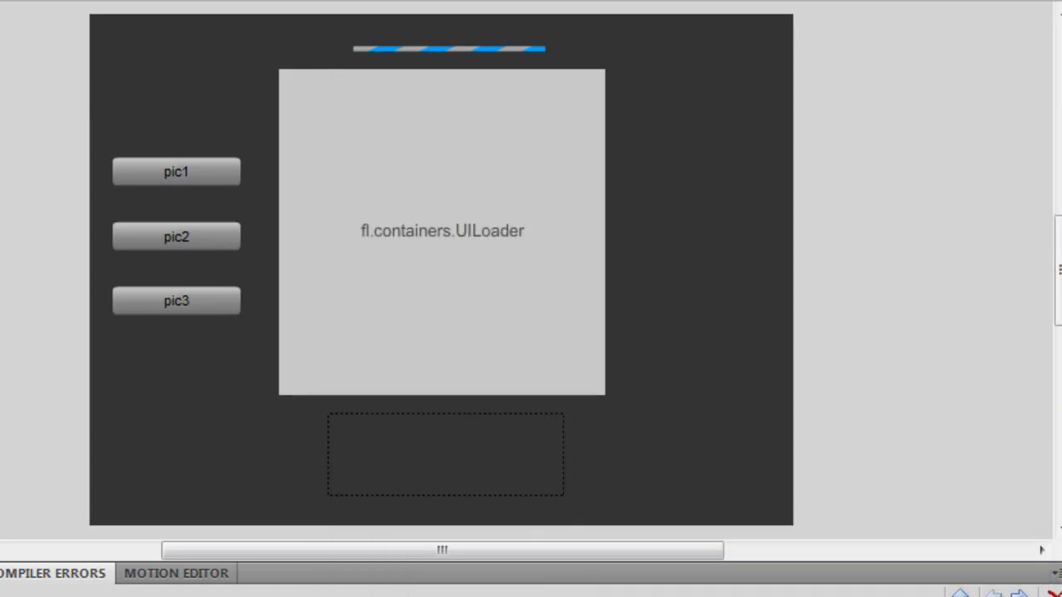
pyautogui.click(440, 439)
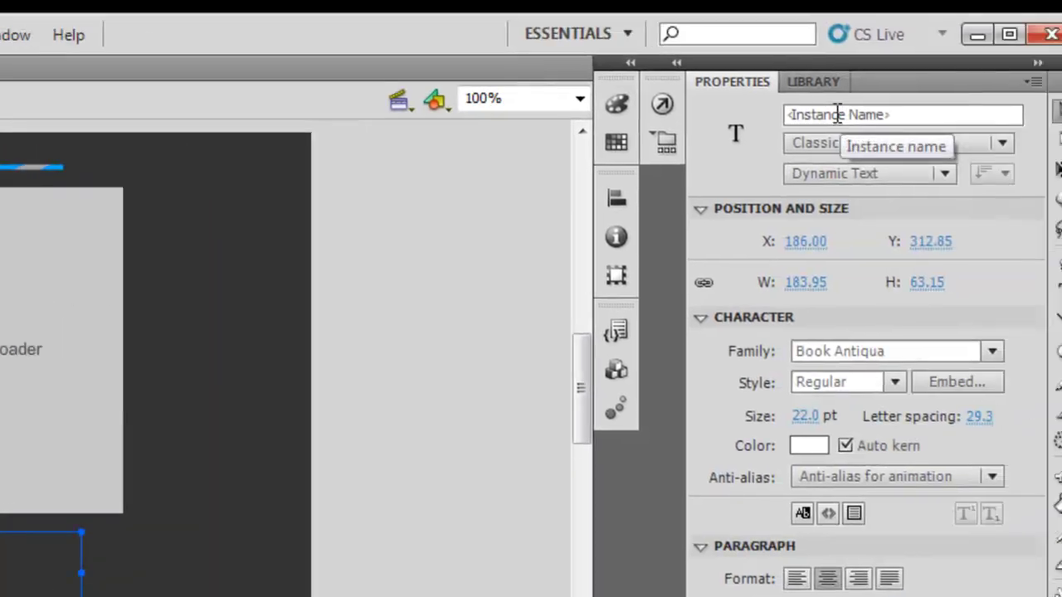
# Name the text field status_txt, then test the movie using View > Simulate Download
pyautogui.click(829, 114)
pyautogui.write('status_')
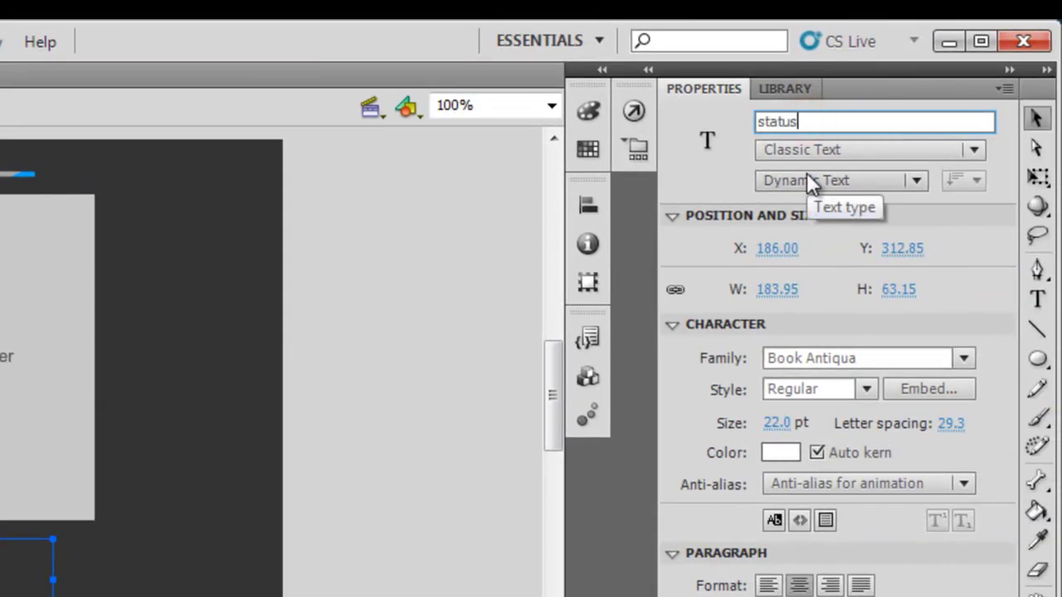
pyautogui.write('txt')
pyautogui.hotkey('ctrl', 'Return')
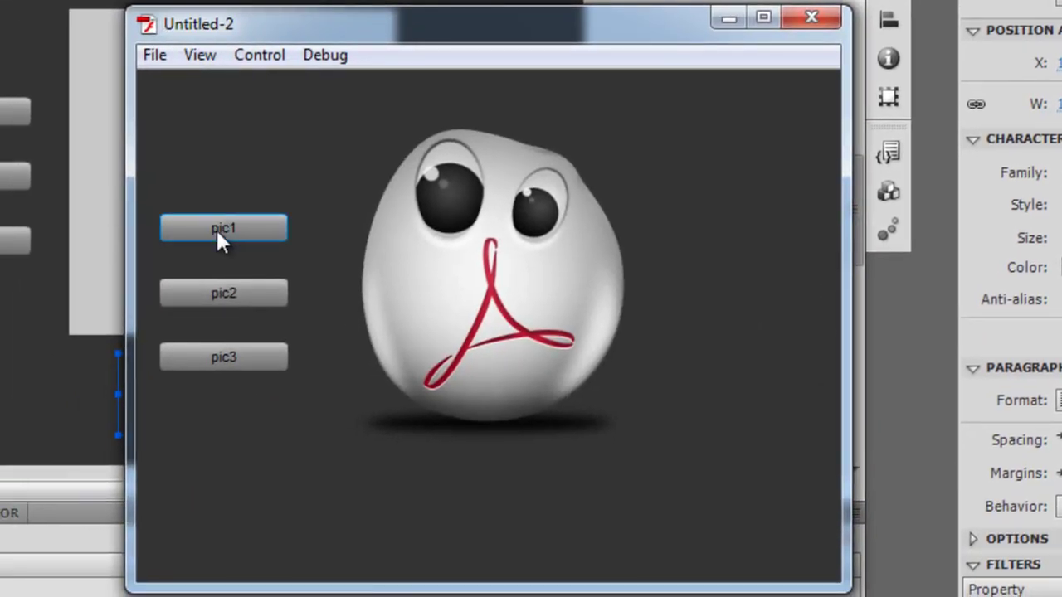
pyautogui.click(201, 53)
pyautogui.click(286, 273)
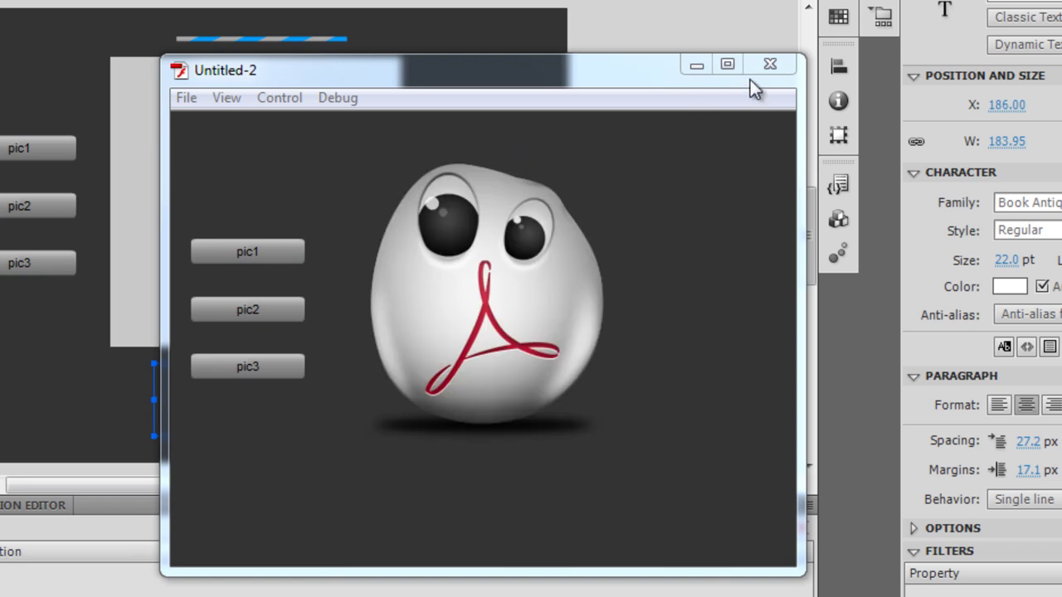
pyautogui.click(767, 65)
pyautogui.click(210, 38)
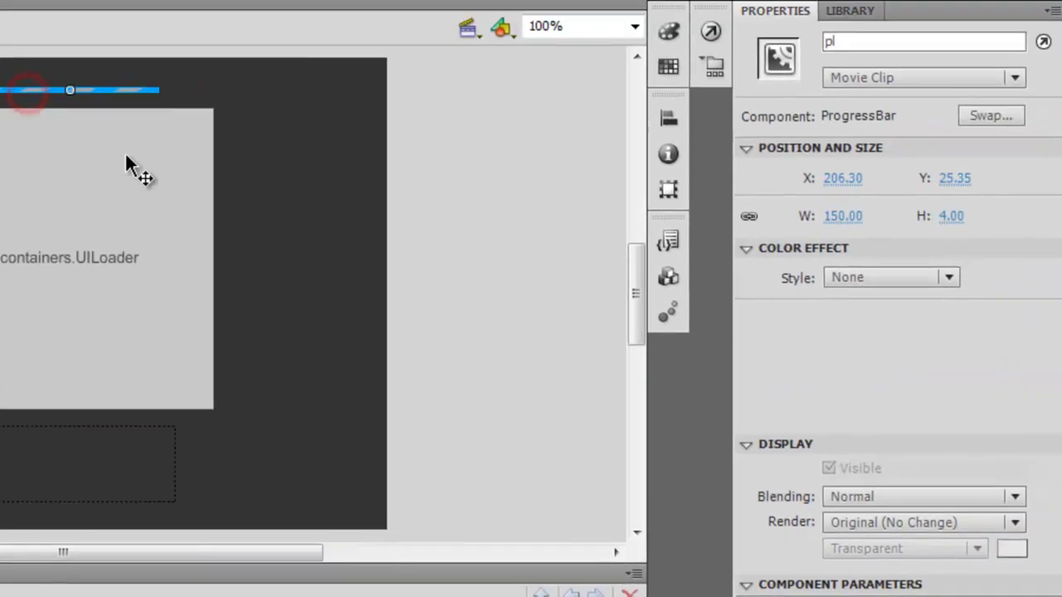
# Widen the progress bar from 150 to 265 px and drag it left above the loader
pyautogui.moveTo(787, 237); pyautogui.dragTo(1004, 219)
pyautogui.moveTo(264, 111); pyautogui.dragTo(181, 111)
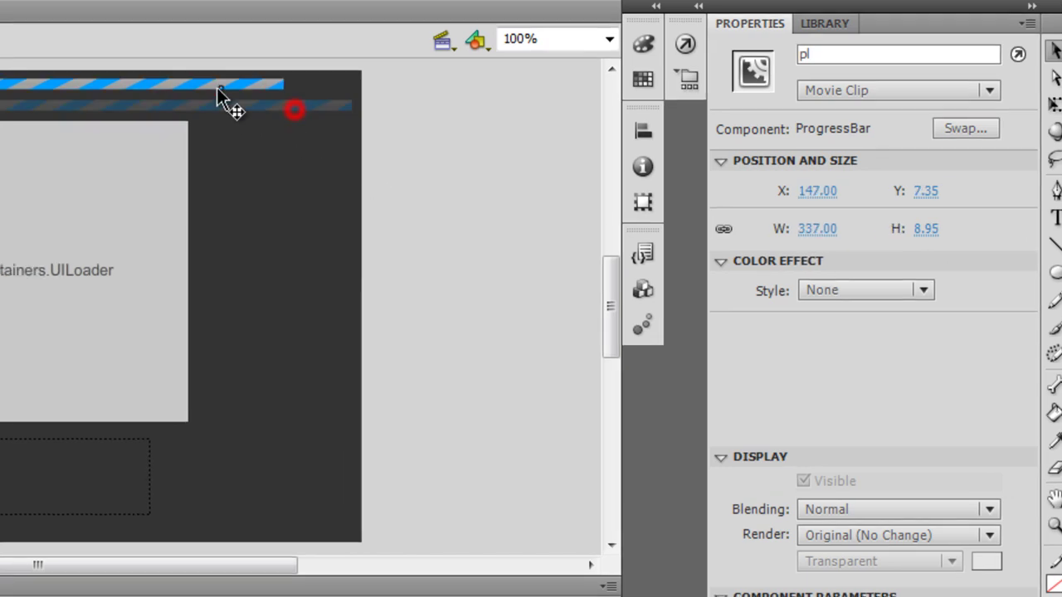
pyautogui.moveTo(691, 63); pyautogui.dragTo(672, 60)
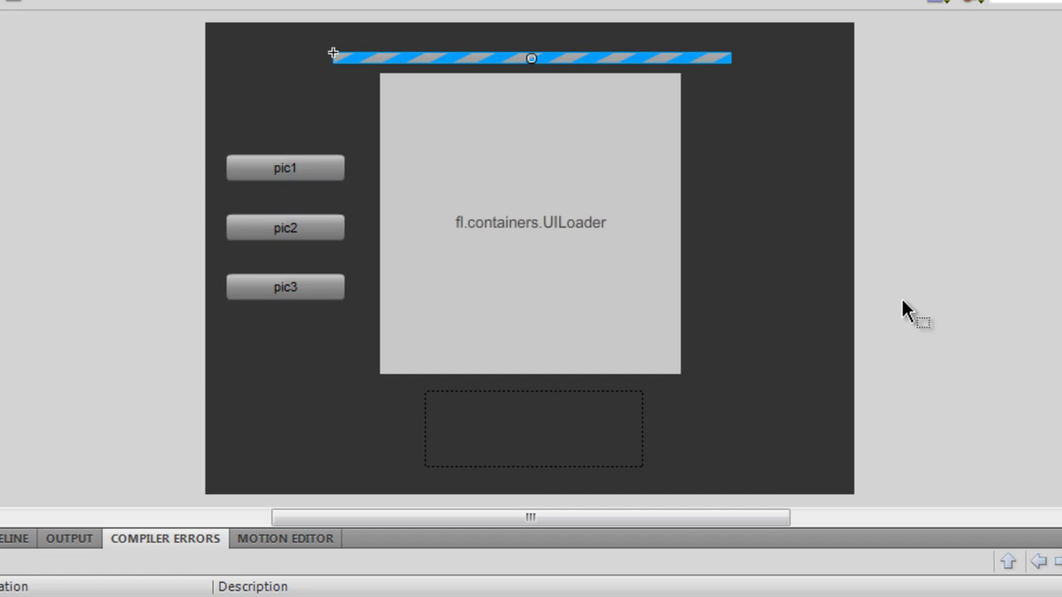
# Set the stage background colour to black (#000000) and test the movie
pyautogui.click(743, 303)
pyautogui.click(943, 171)
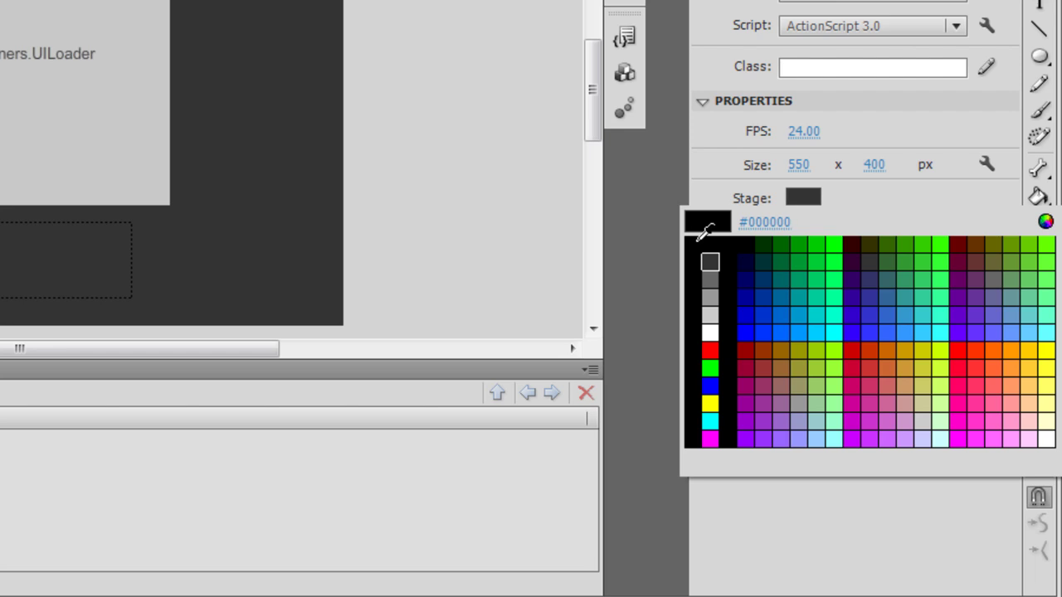
pyautogui.click(698, 239)
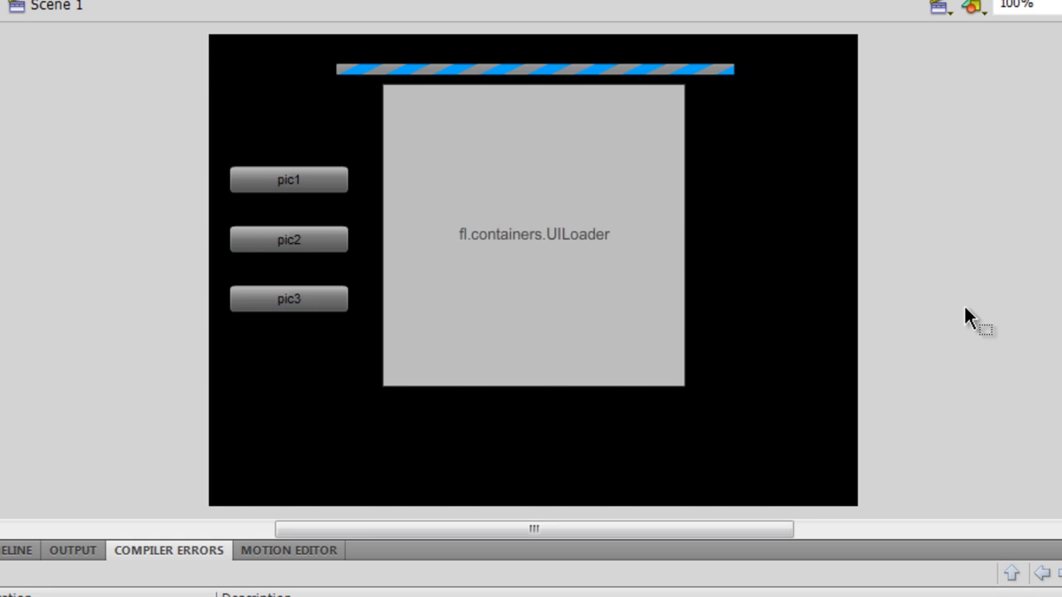
pyautogui.hotkey('ctrl', 'Return')
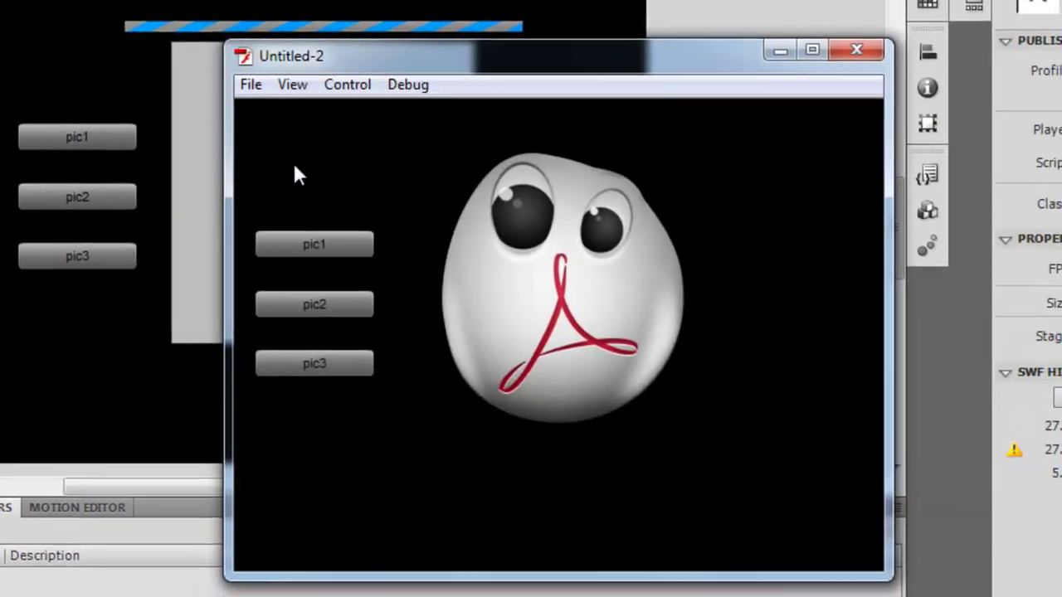
# With Simulate Download on, load pic2 and pic3 to check the progress display, then close the player
pyautogui.click(292, 84)
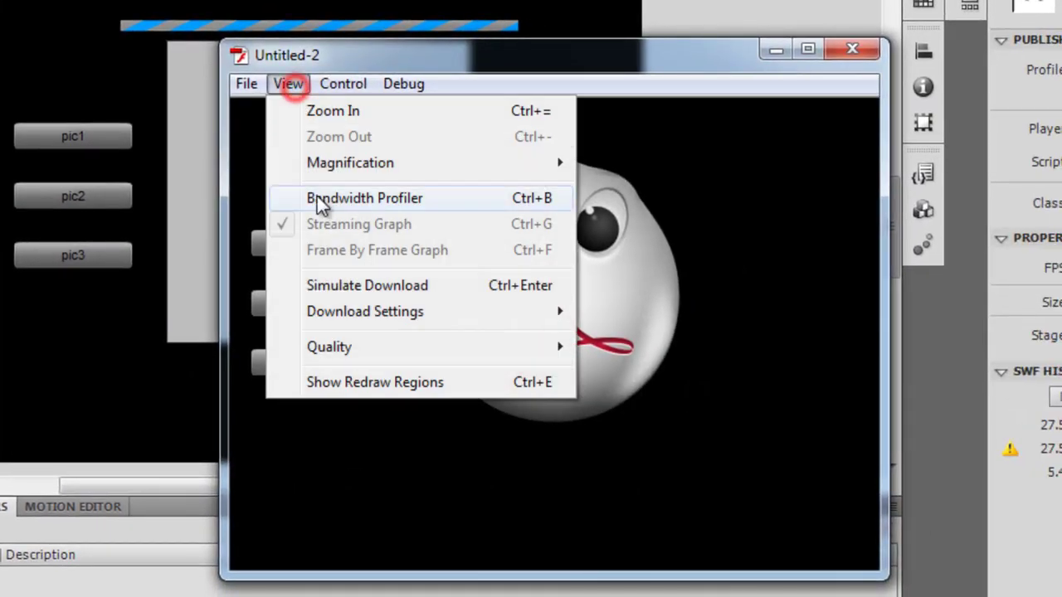
pyautogui.click(353, 286)
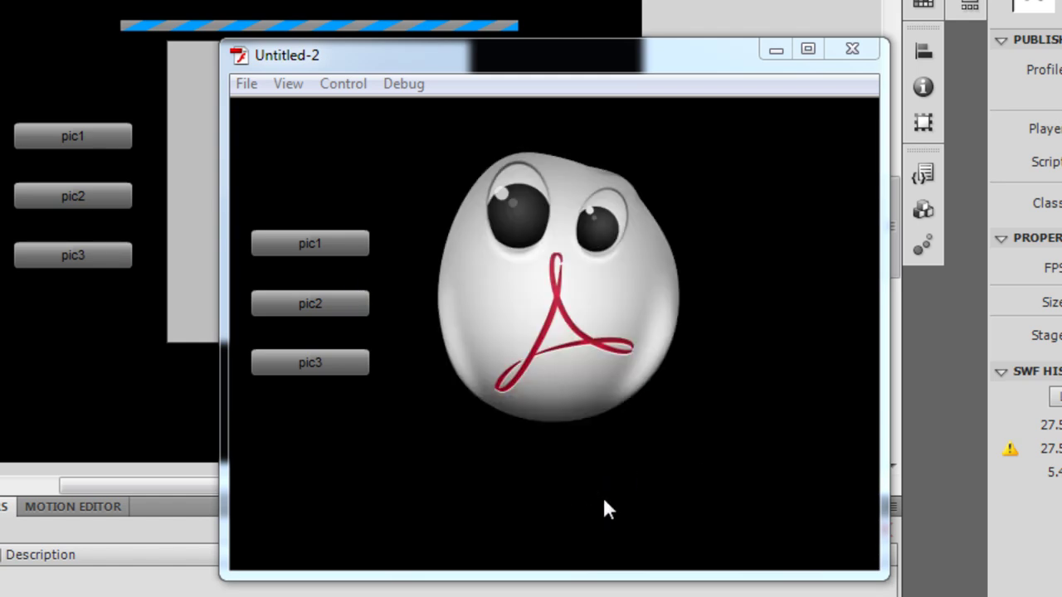
pyautogui.click(304, 309)
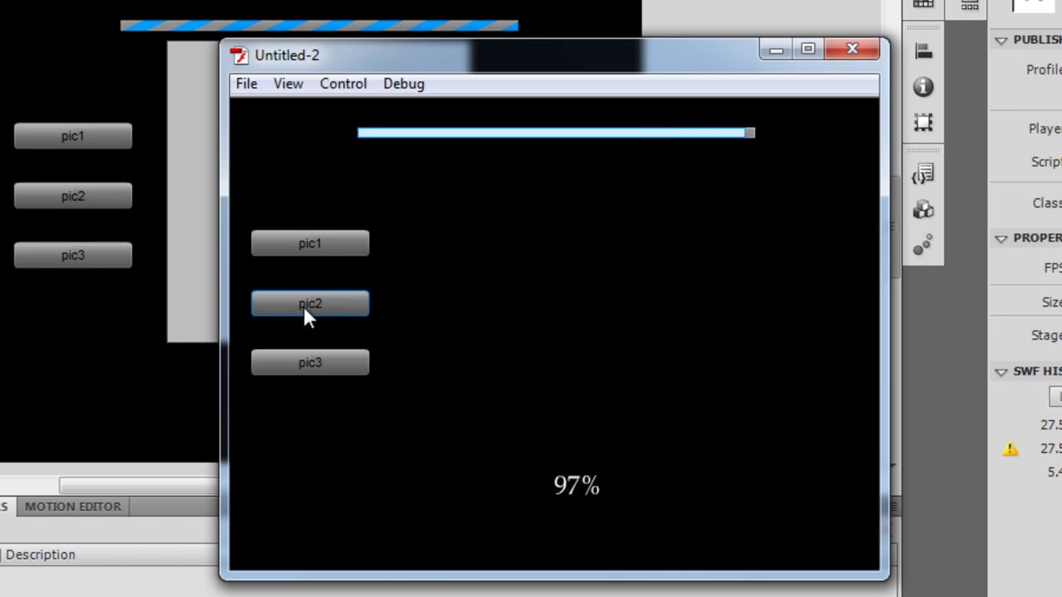
pyautogui.click(345, 357)
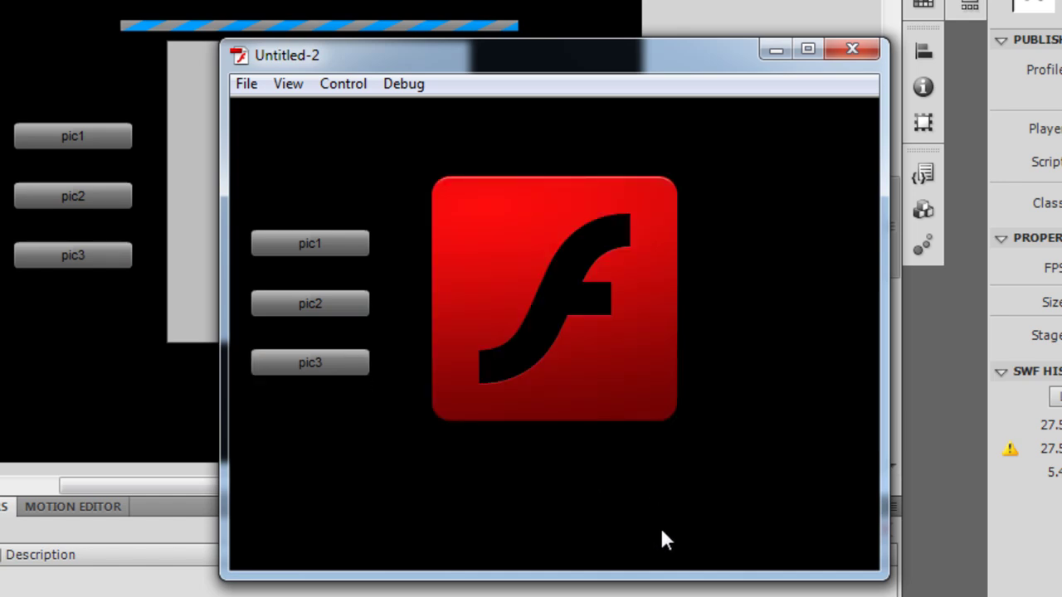
pyautogui.click(852, 51)
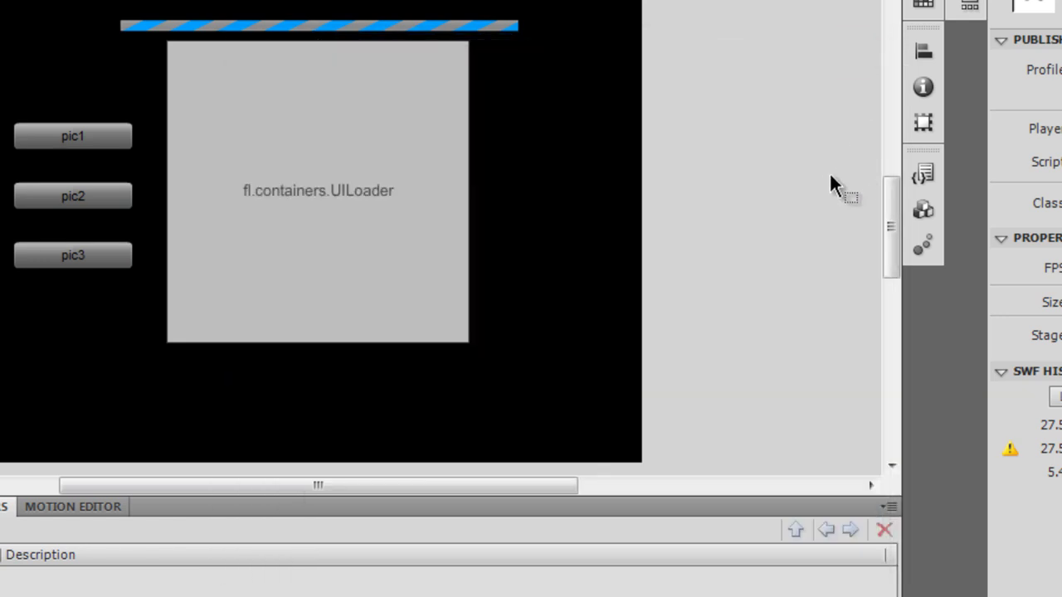